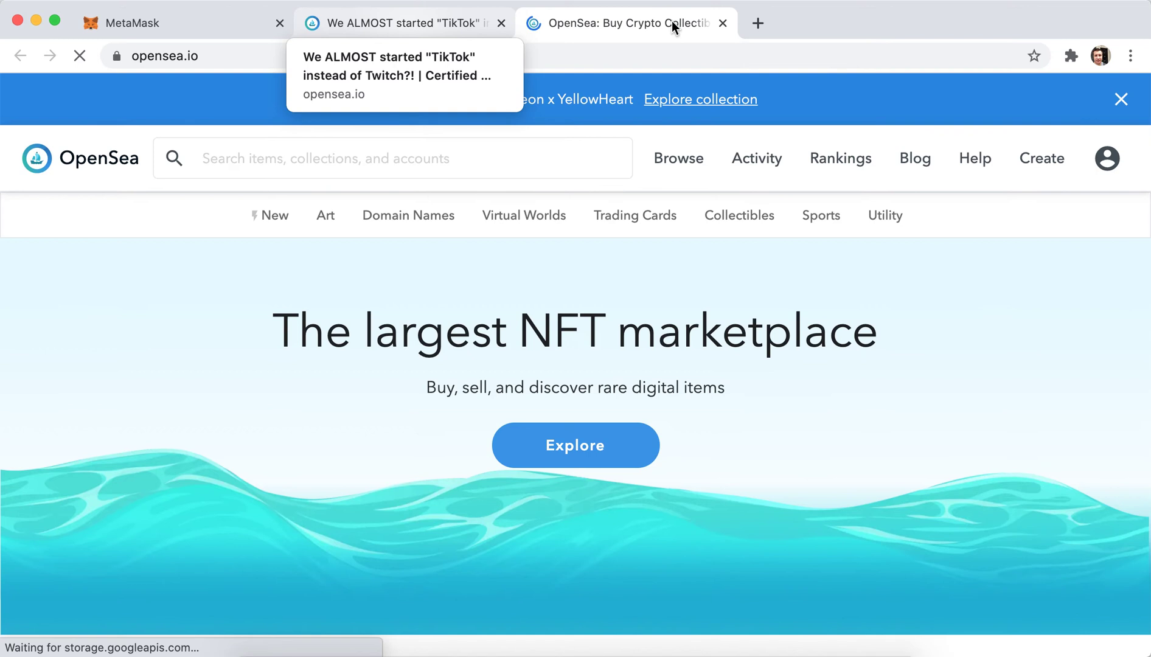
pyautogui.scroll(-2, 731, 317)
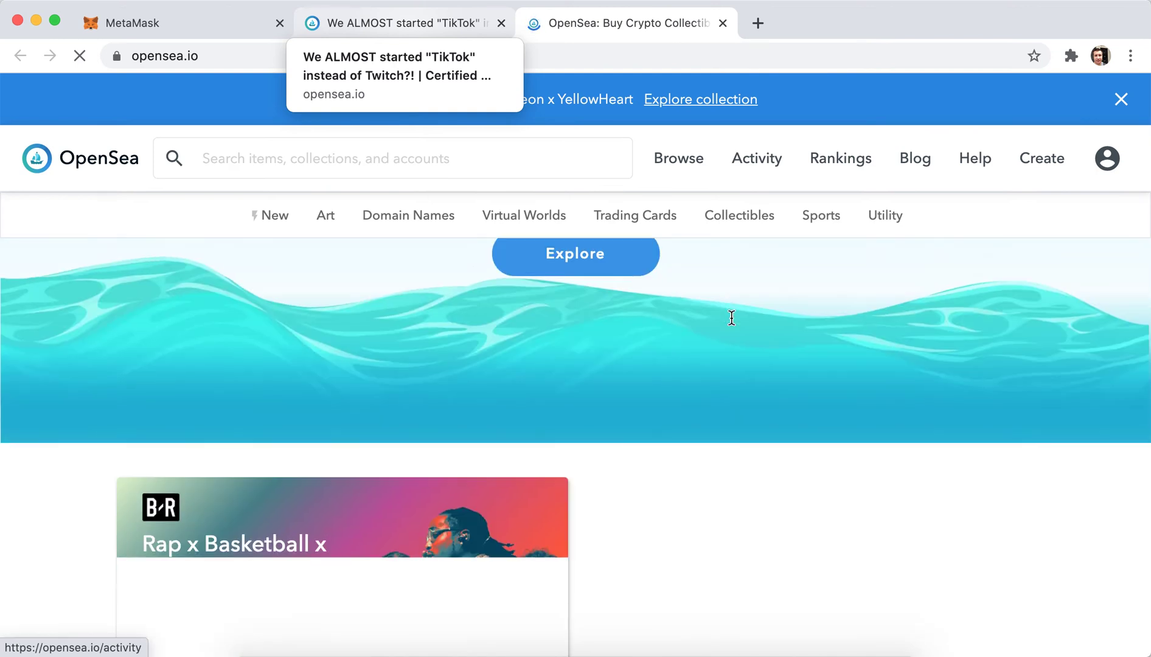
pyautogui.scroll(-2, 731, 320)
pyautogui.scroll(-1, 732, 322)
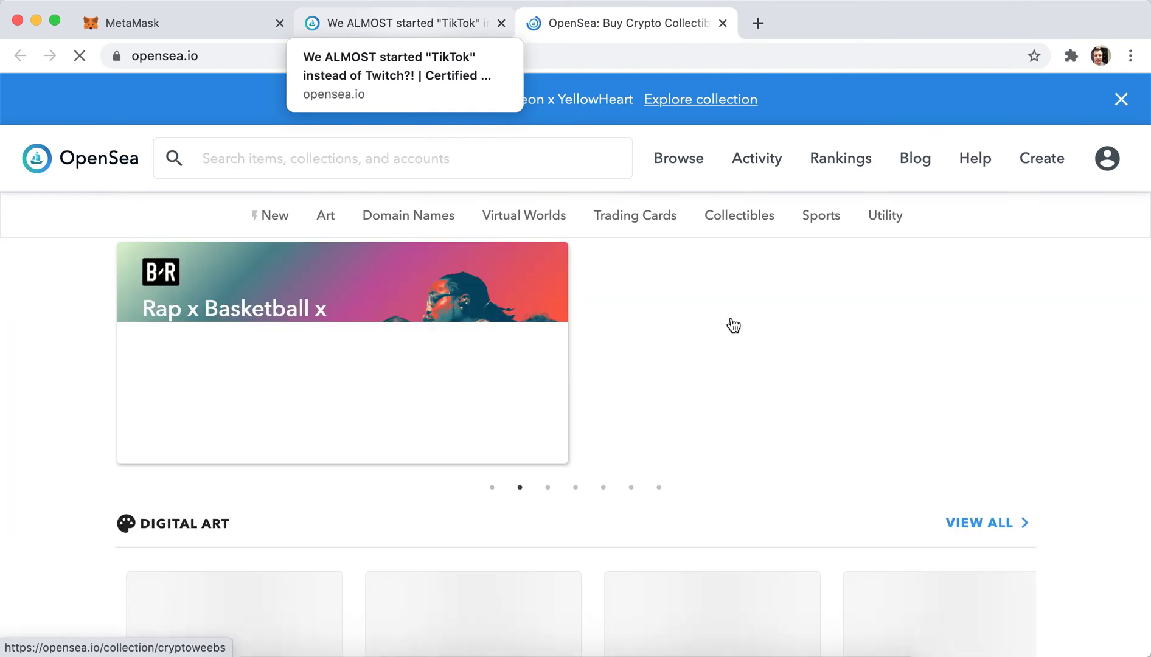
pyautogui.scroll(-3, 733, 324)
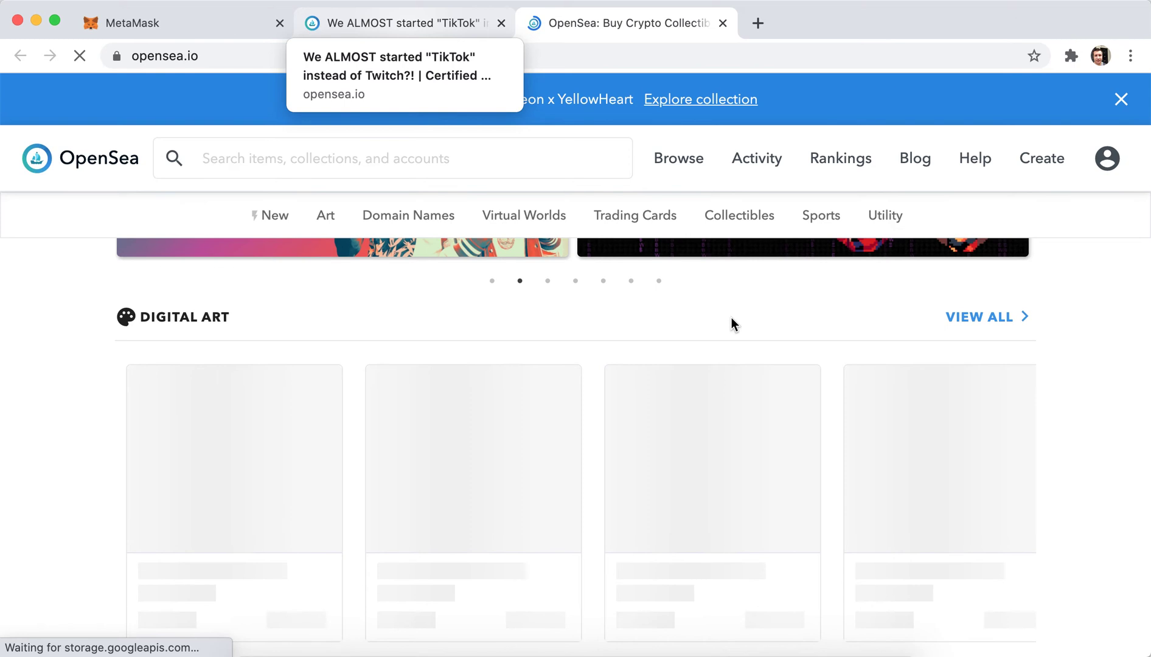
pyautogui.scroll(-2, 731, 319)
pyautogui.scroll(-3, 733, 325)
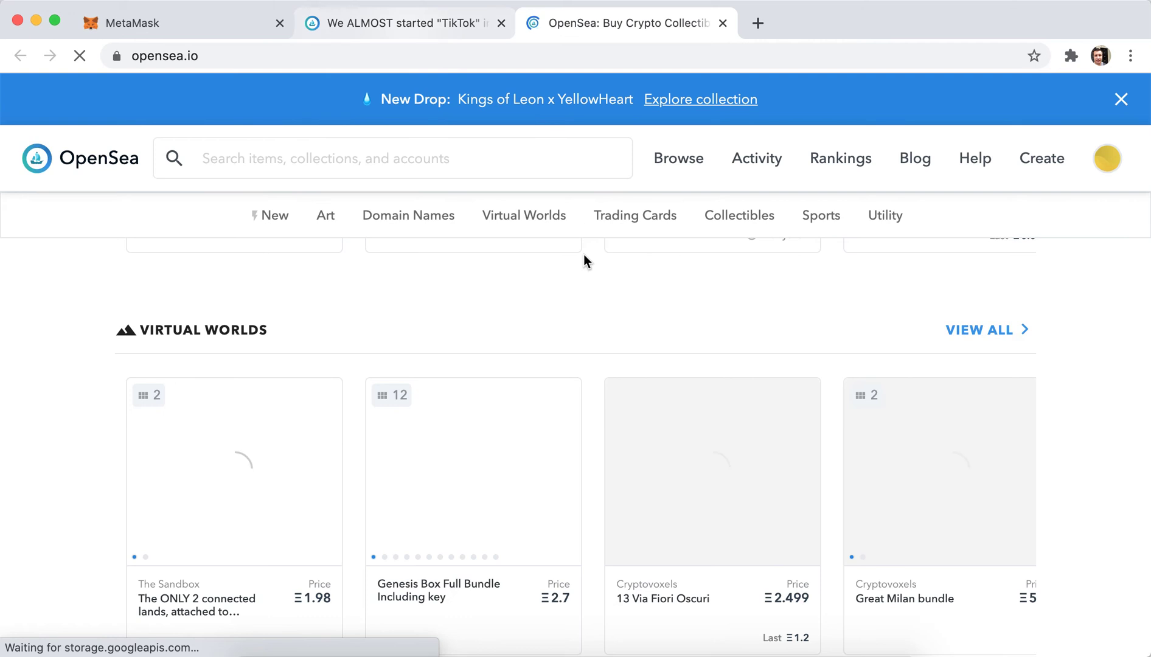
pyautogui.scroll(-2, 584, 255)
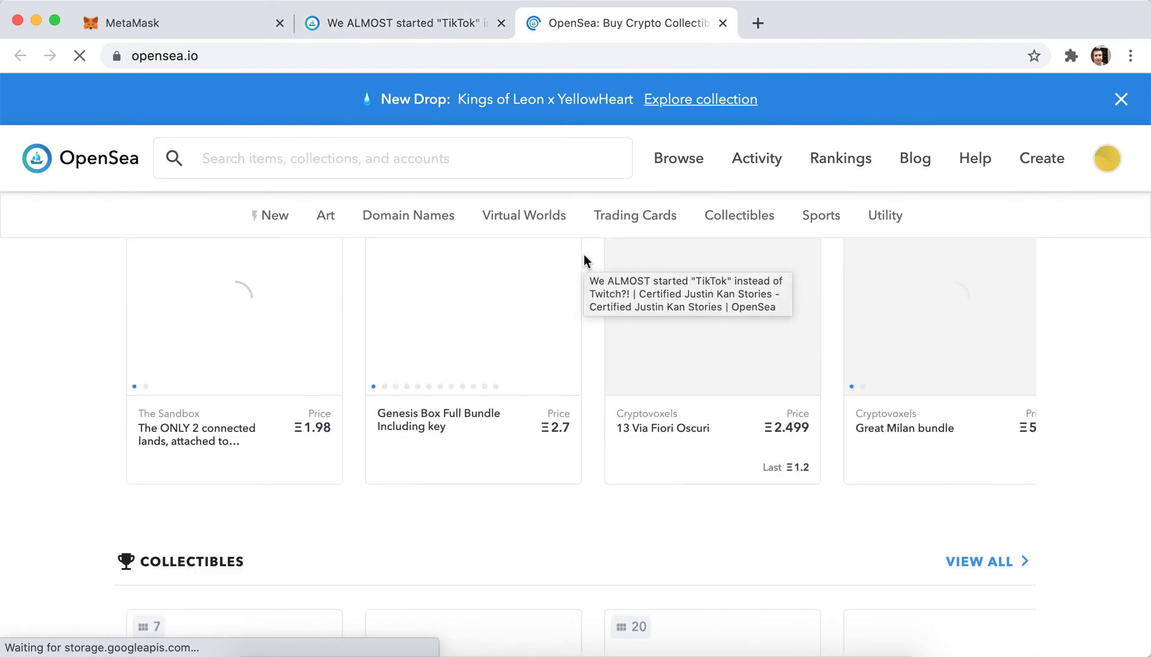
pyautogui.scroll(2, 1093, 149)
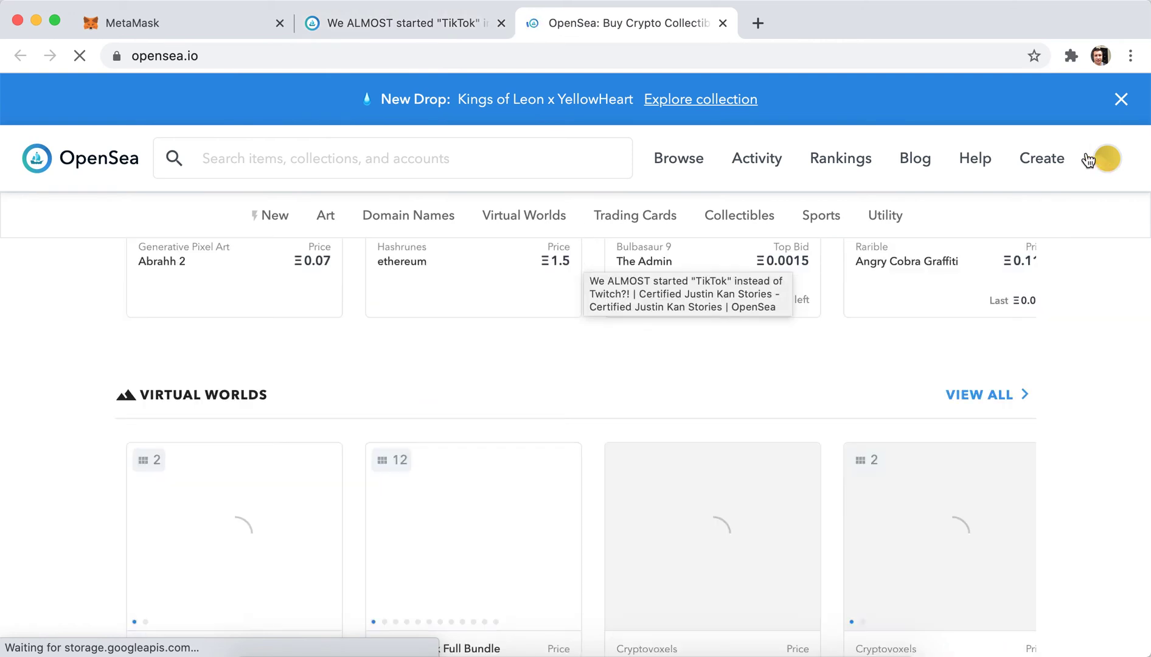
pyautogui.scroll(2, 1061, 153)
pyautogui.scroll(5, 1052, 153)
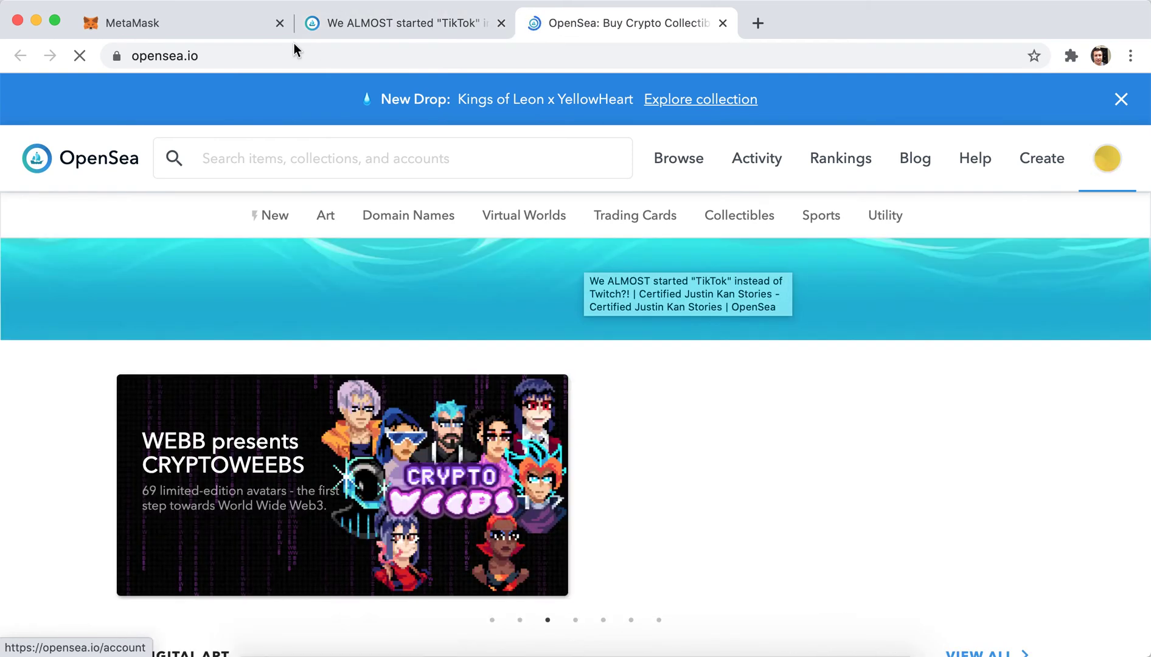
# Step: Check the MetaMask wallet page, then open your own OpenSea profile
pyautogui.click(246, 27)
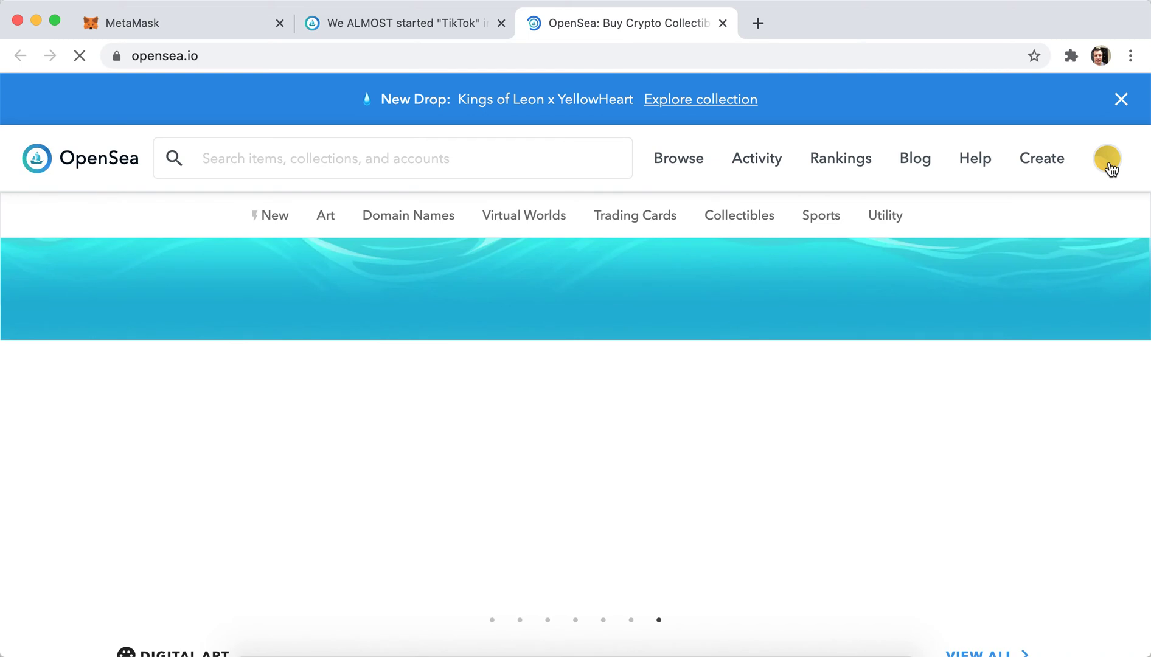
pyautogui.click(1109, 163)
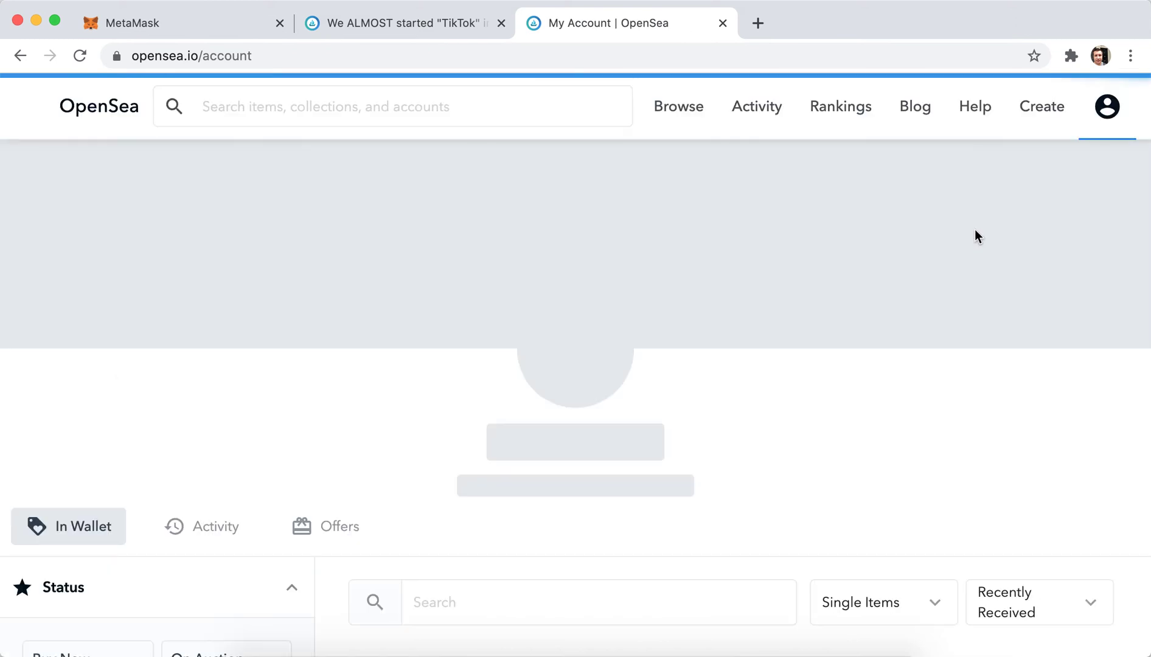
# Step: Open Browse and sort all items by Most Viewed, leaving the item type unchanged
pyautogui.click(680, 119)
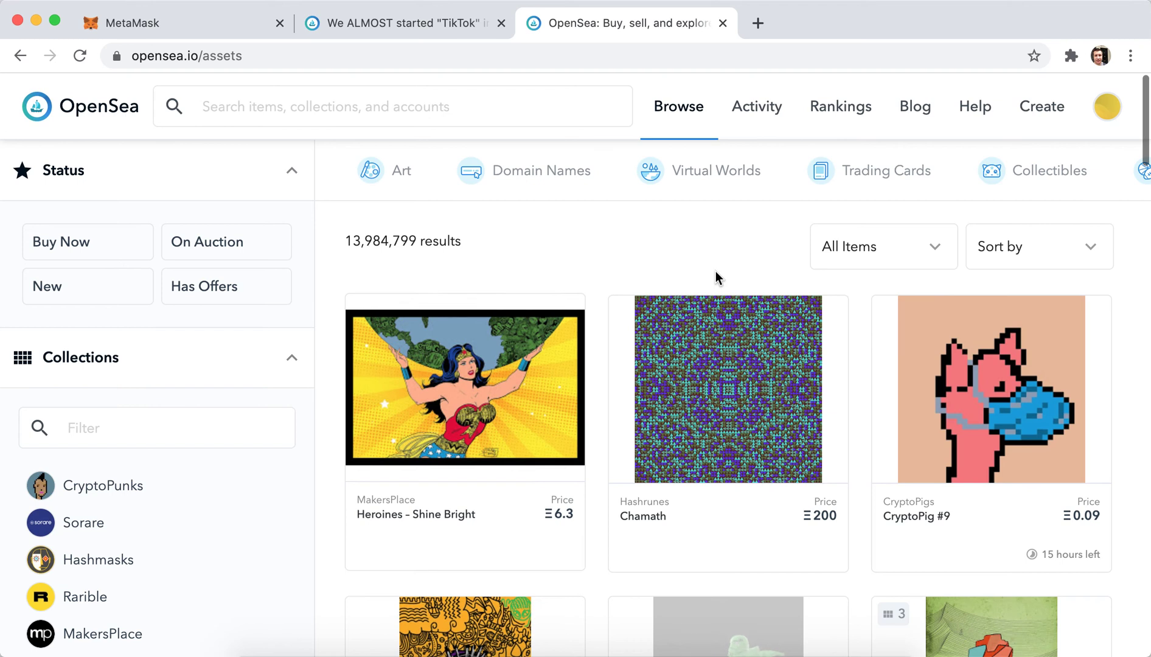
pyautogui.click(935, 250)
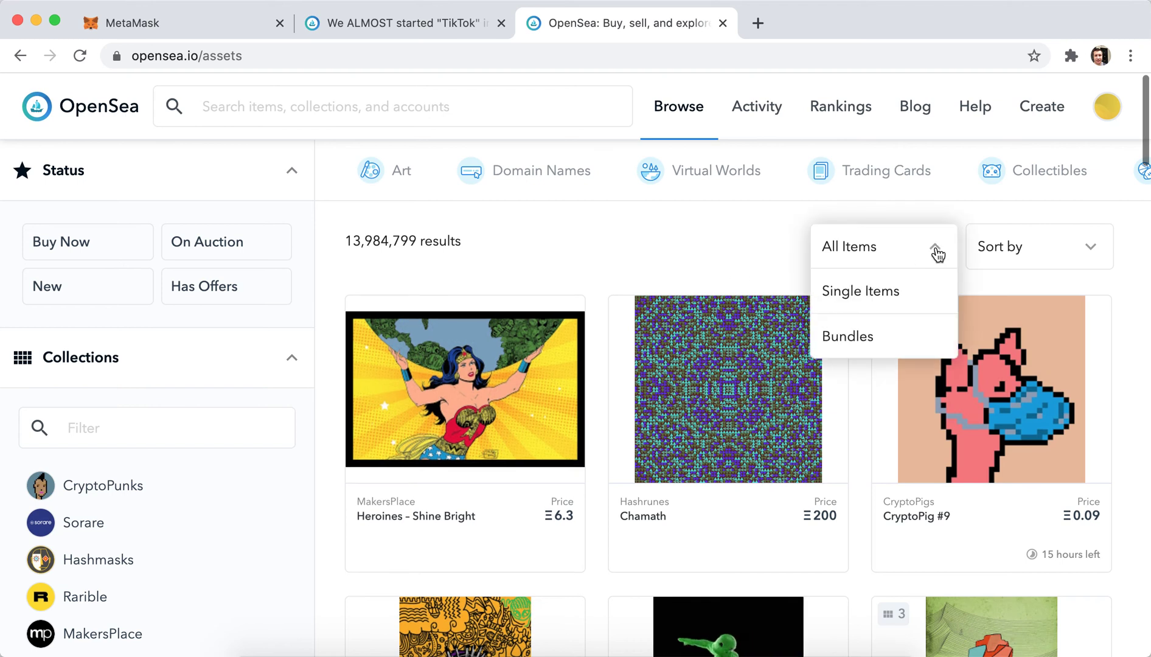
pyautogui.click(936, 252)
pyautogui.click(1088, 259)
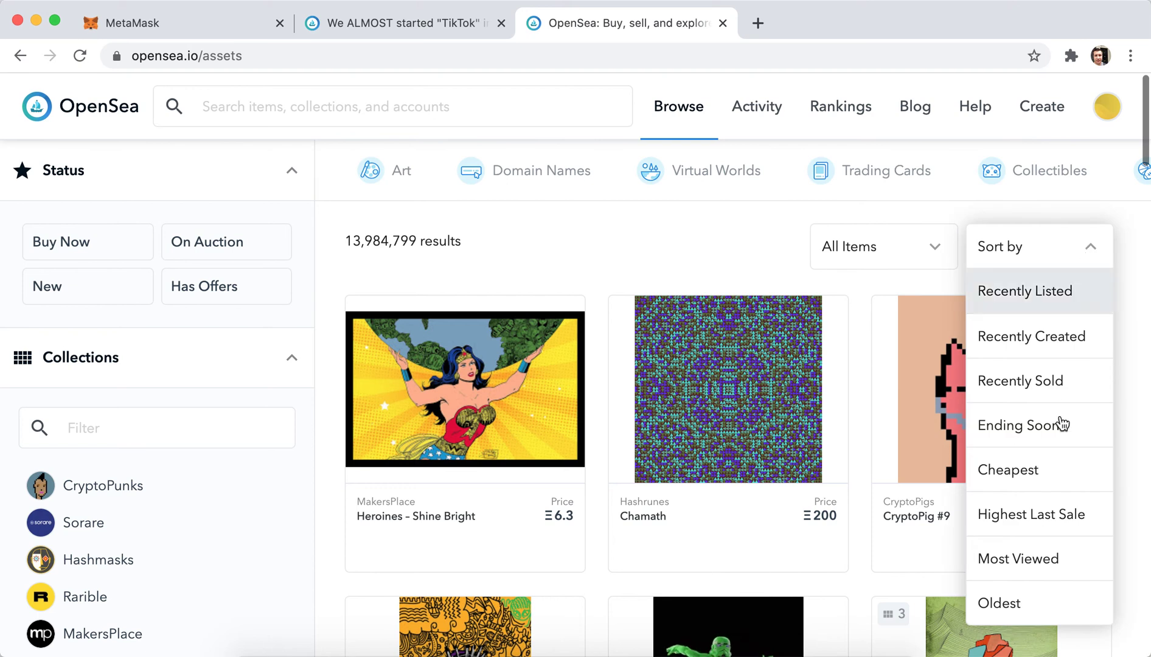
pyautogui.scroll(-3, 1062, 419)
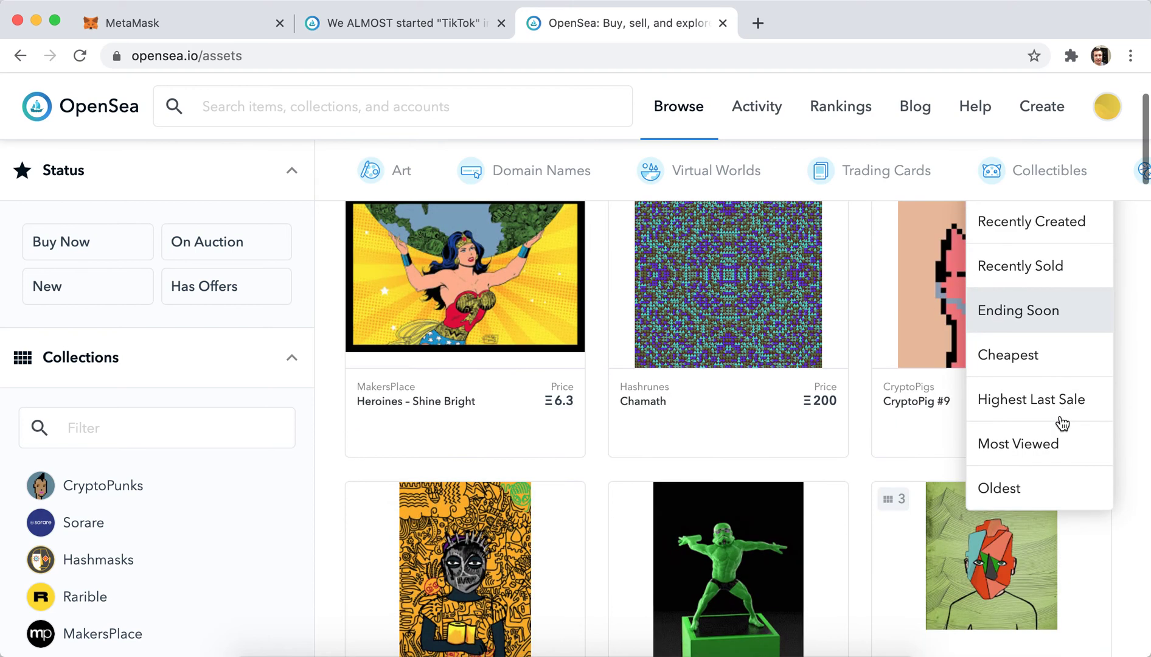
pyautogui.click(1023, 446)
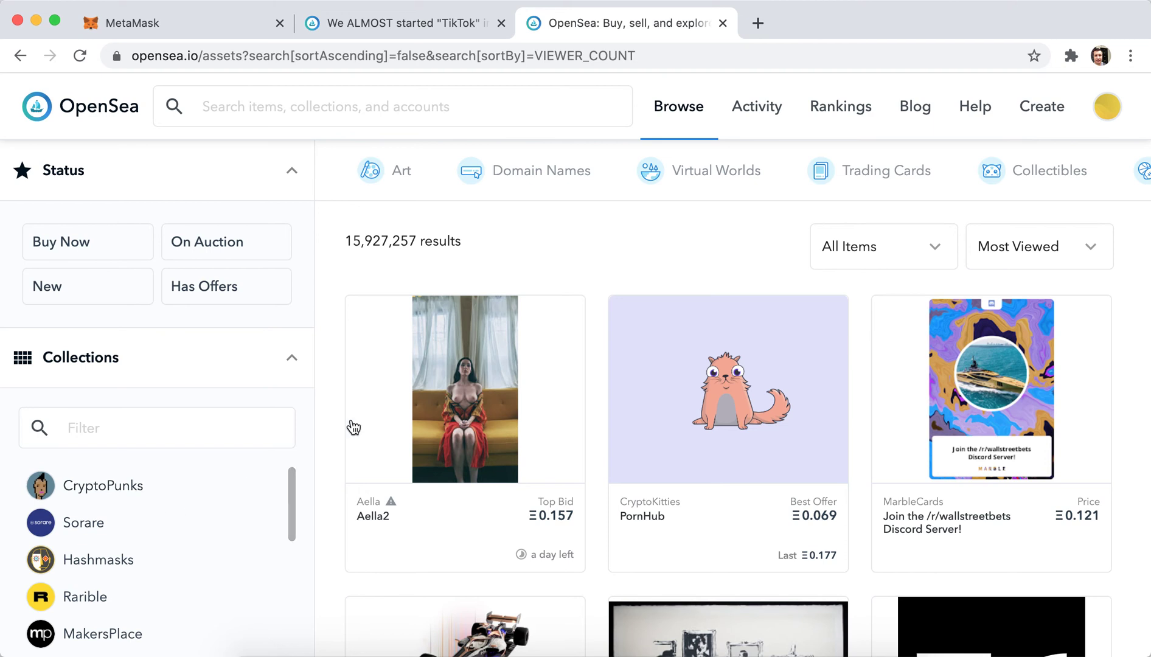
pyautogui.scroll(-4, 321, 483)
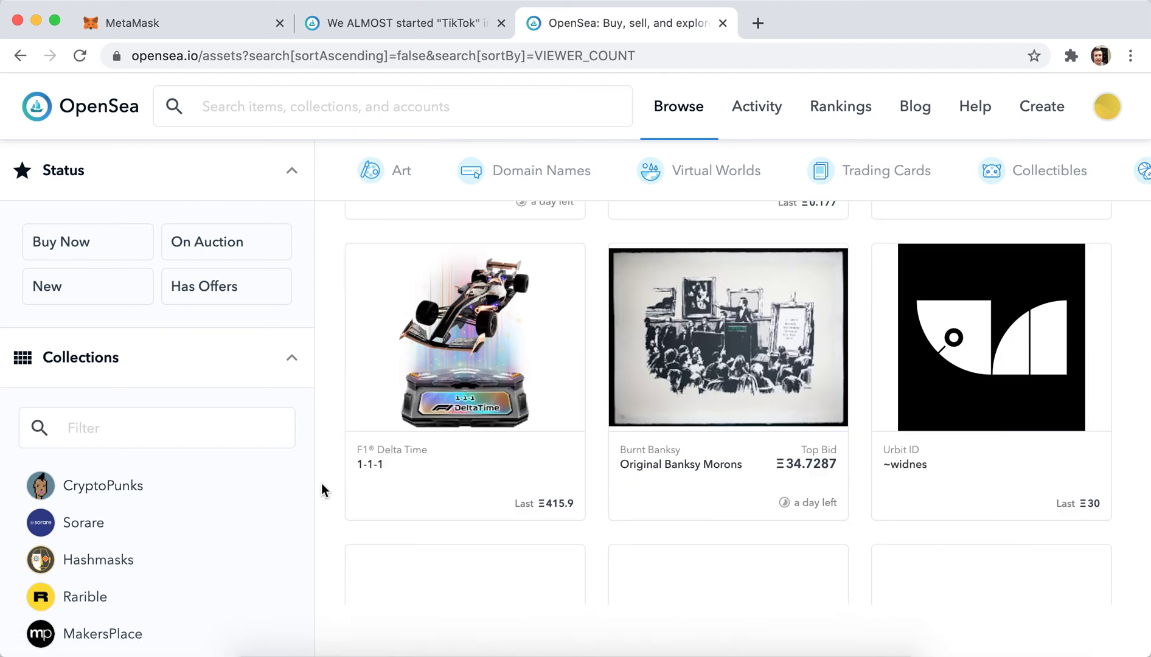
pyautogui.scroll(-2, 321, 490)
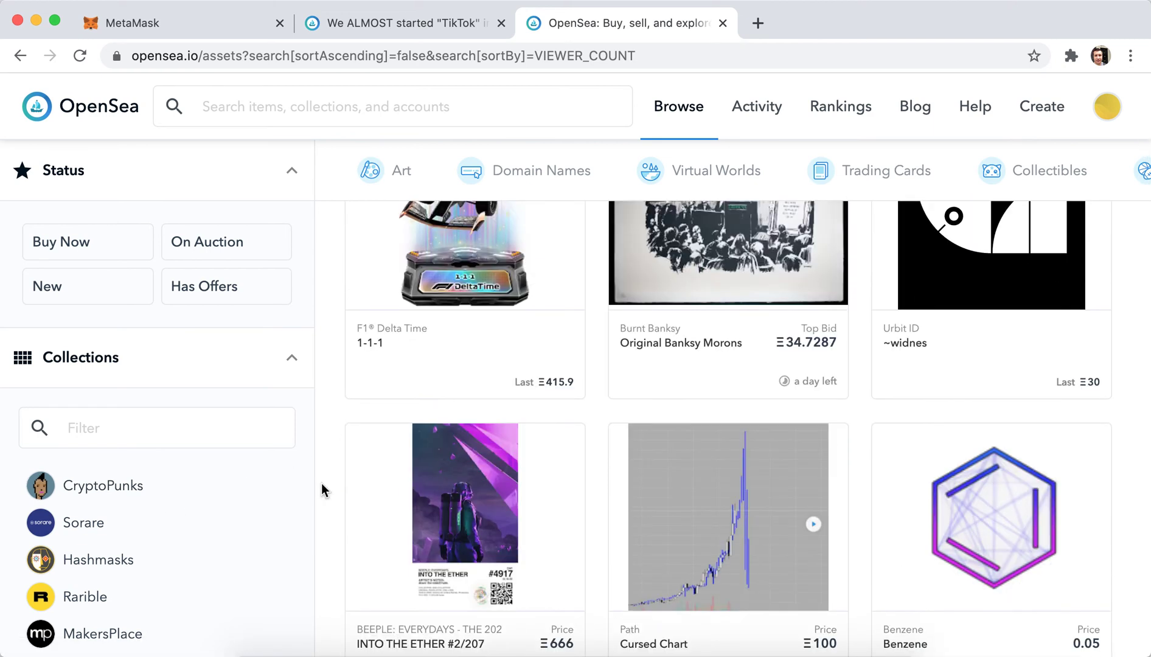
pyautogui.scroll(-2, 321, 490)
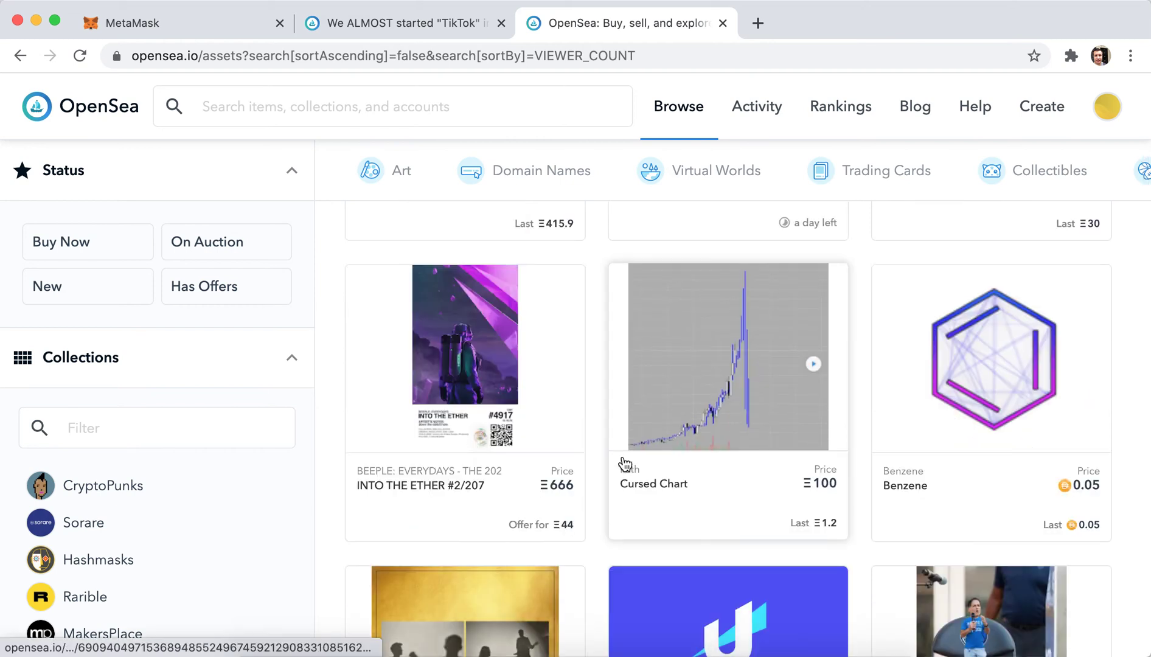
pyautogui.scroll(-3, 624, 463)
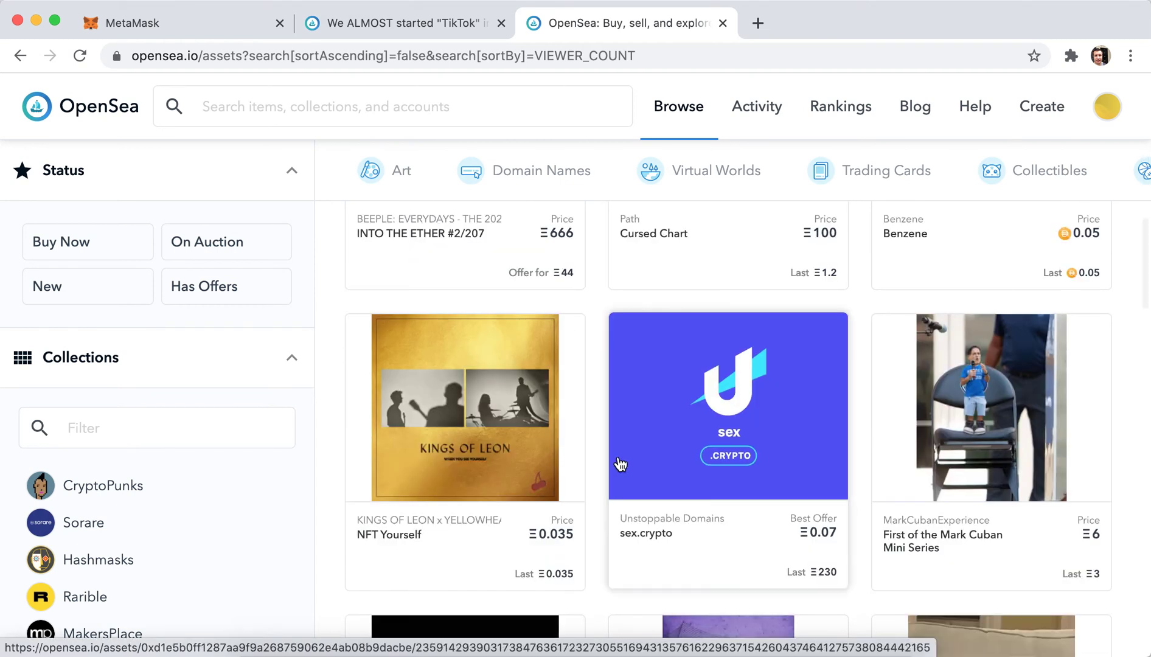
pyautogui.click(513, 449)
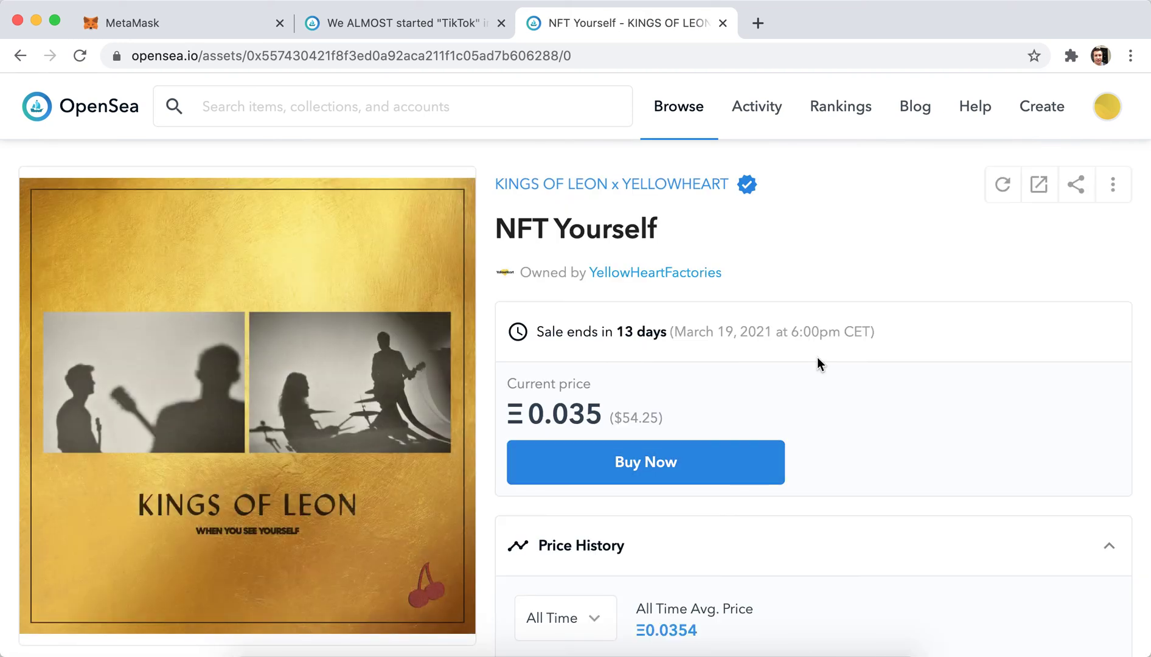
pyautogui.scroll(-2, 818, 358)
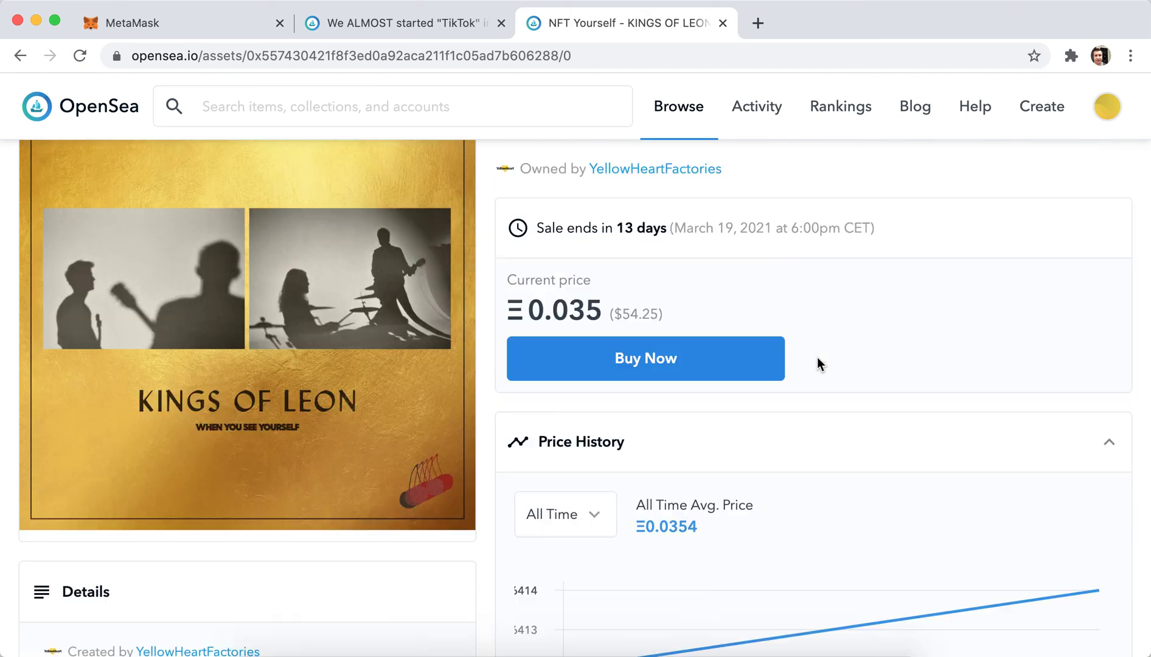
pyautogui.click(645, 360)
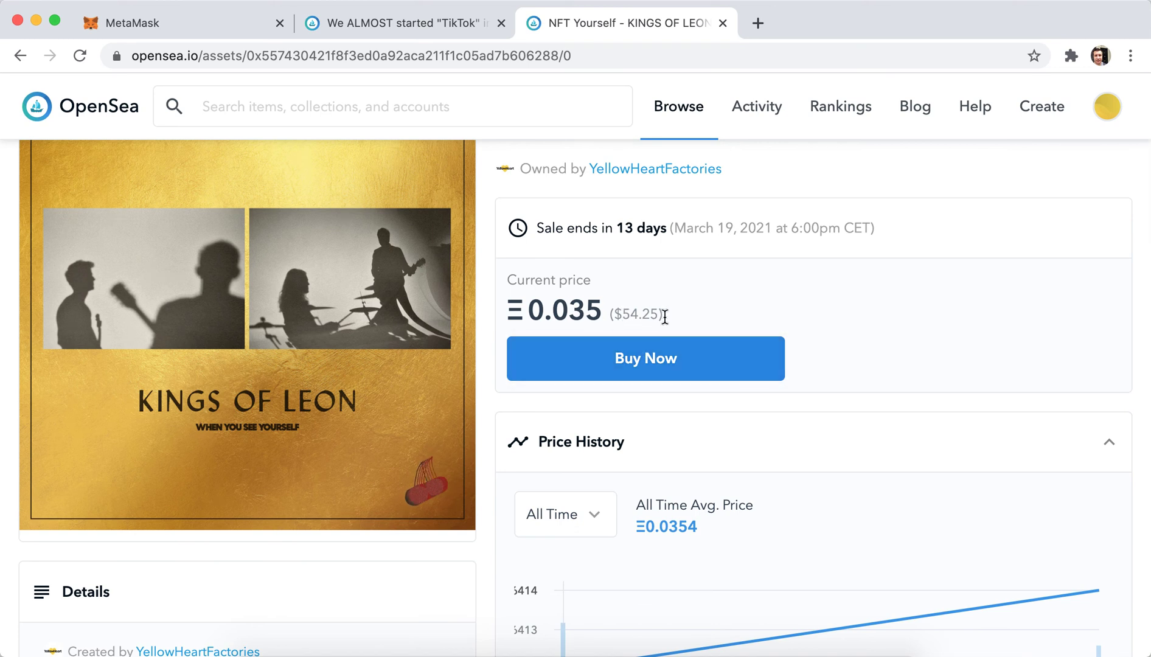
pyautogui.scroll(-3, 662, 317)
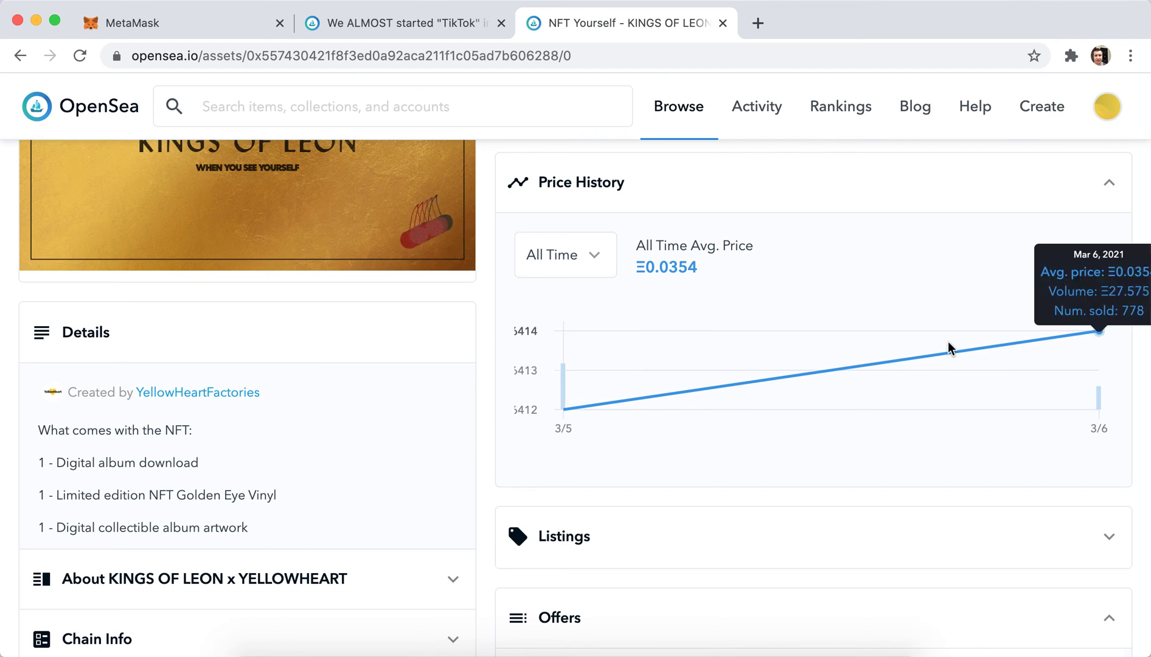
pyautogui.scroll(-3, 948, 348)
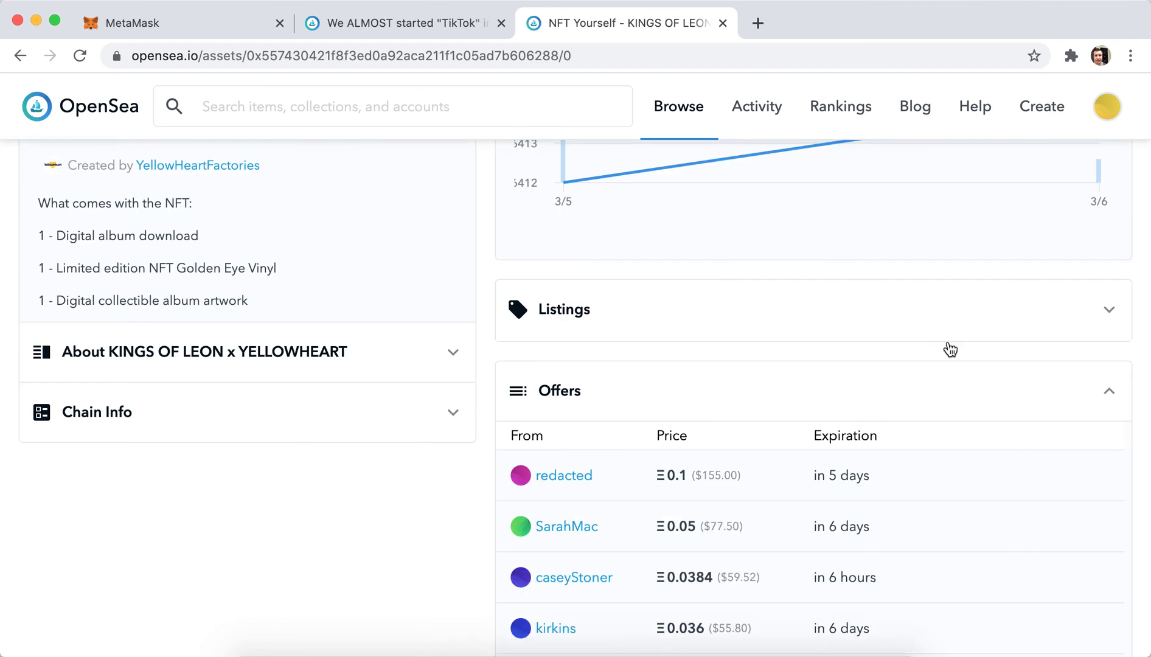
pyautogui.scroll(1, 948, 349)
pyautogui.scroll(-1, 949, 349)
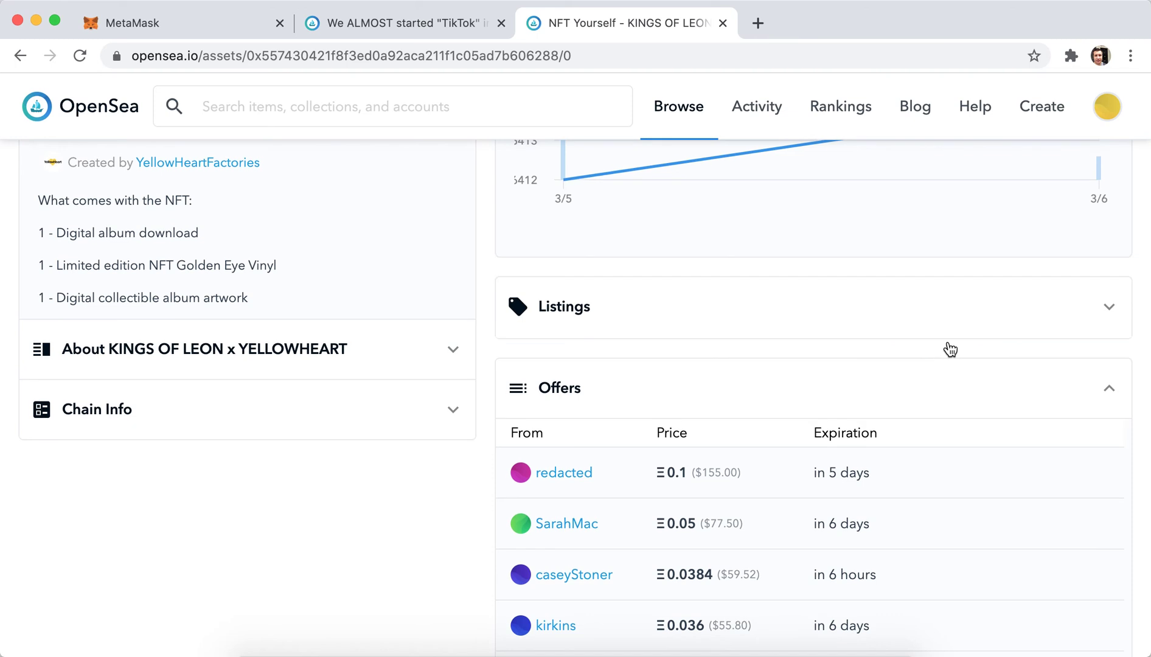
pyautogui.scroll(-3, 494, 439)
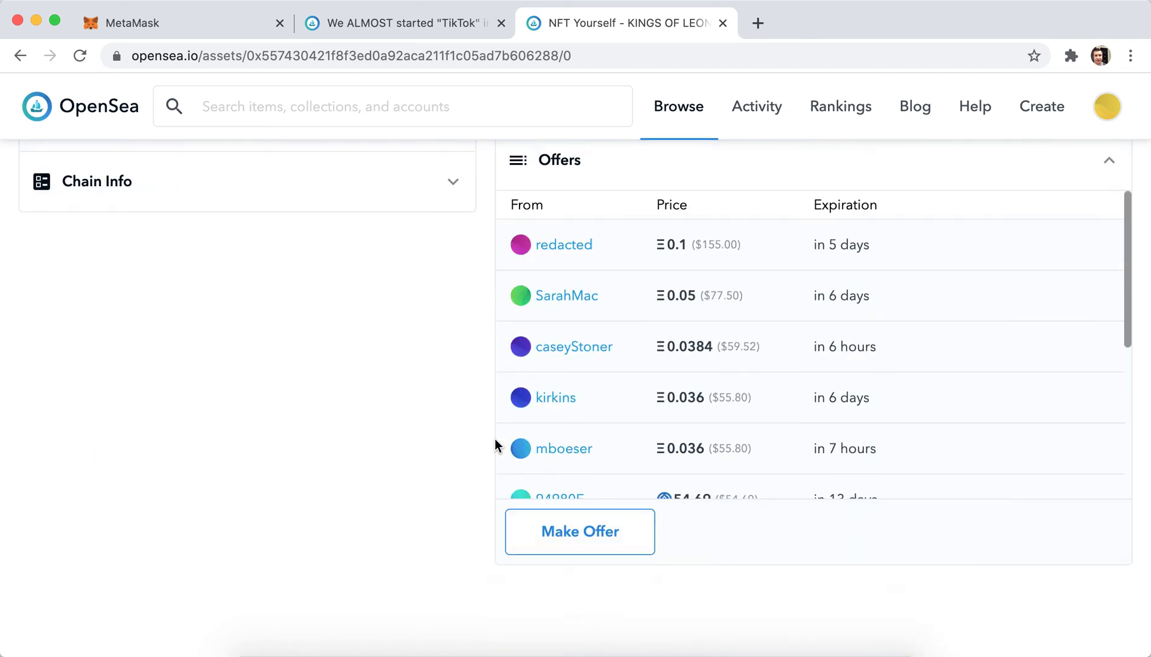
pyautogui.scroll(1, 494, 439)
pyautogui.scroll(2, 495, 439)
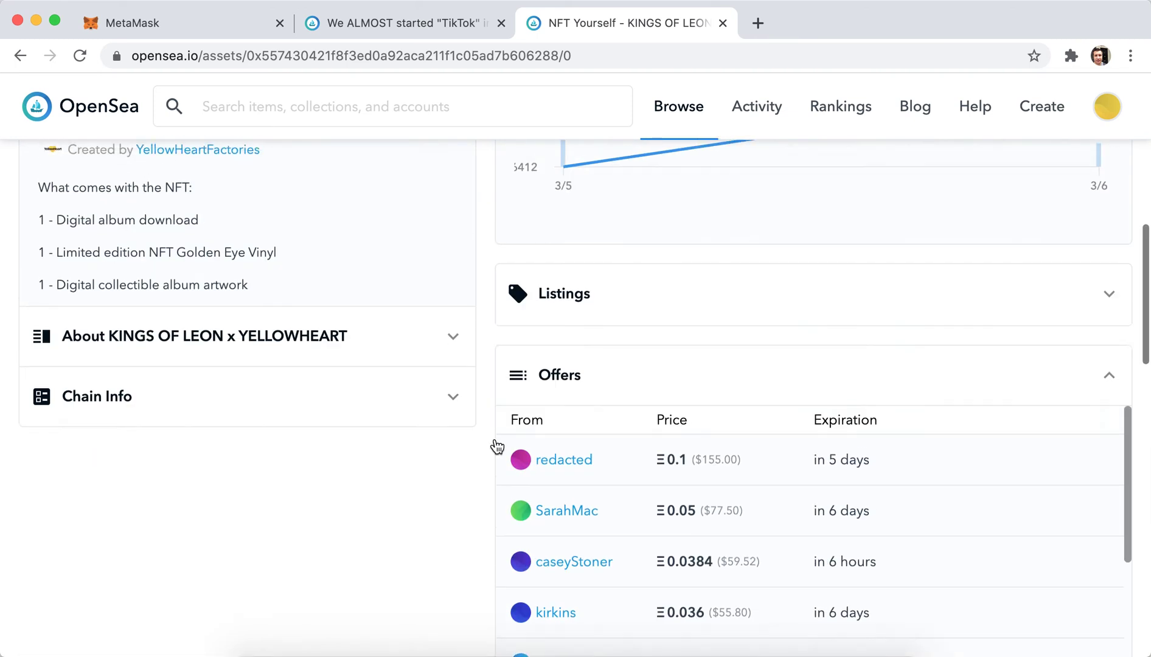
pyautogui.scroll(5, 495, 439)
pyautogui.scroll(3, 495, 439)
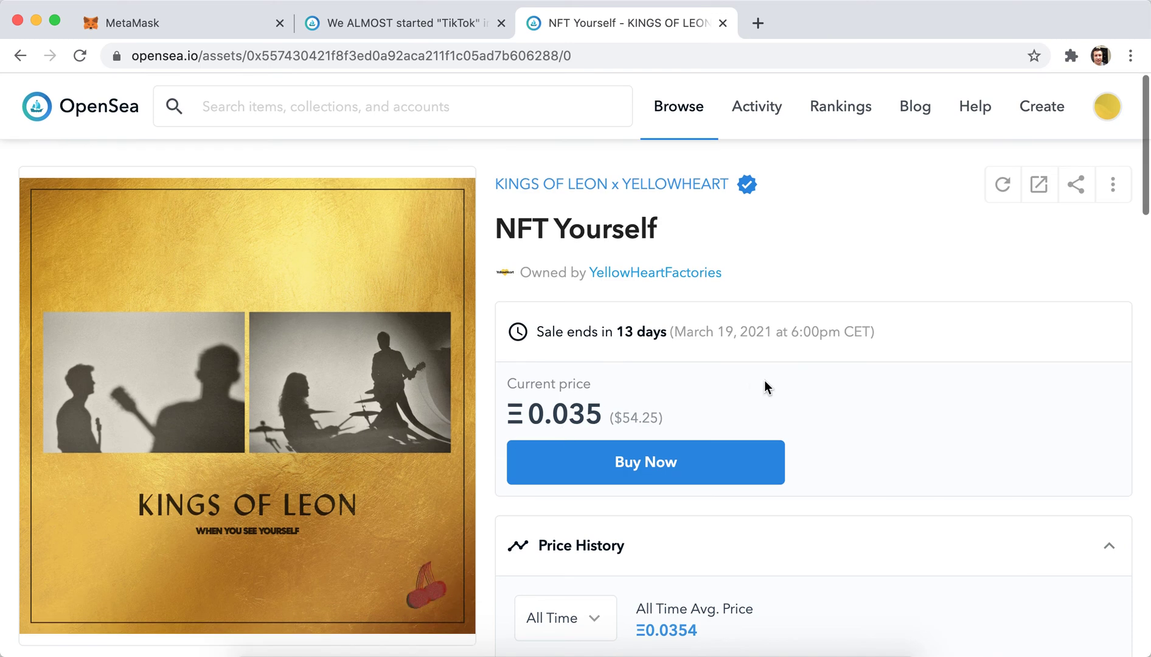
pyautogui.click(633, 466)
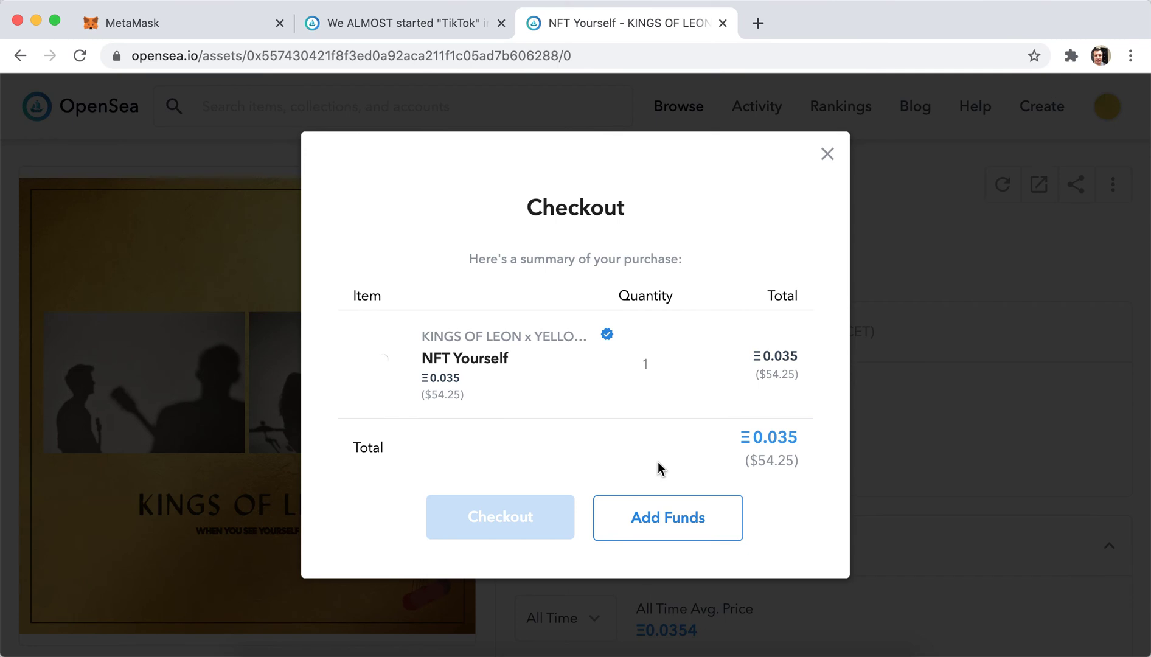
# Step: Start buying NFT Yourself at Ξ0.035, view Add Funds options, then cancel checkout
pyautogui.click(677, 525)
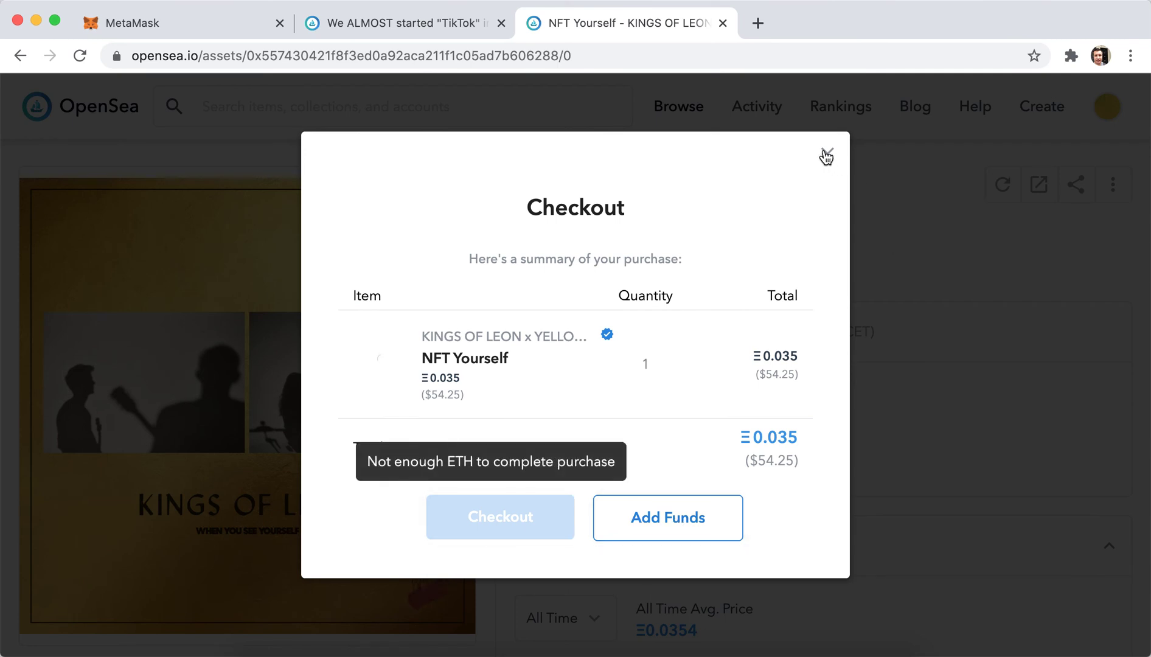
pyautogui.click(682, 521)
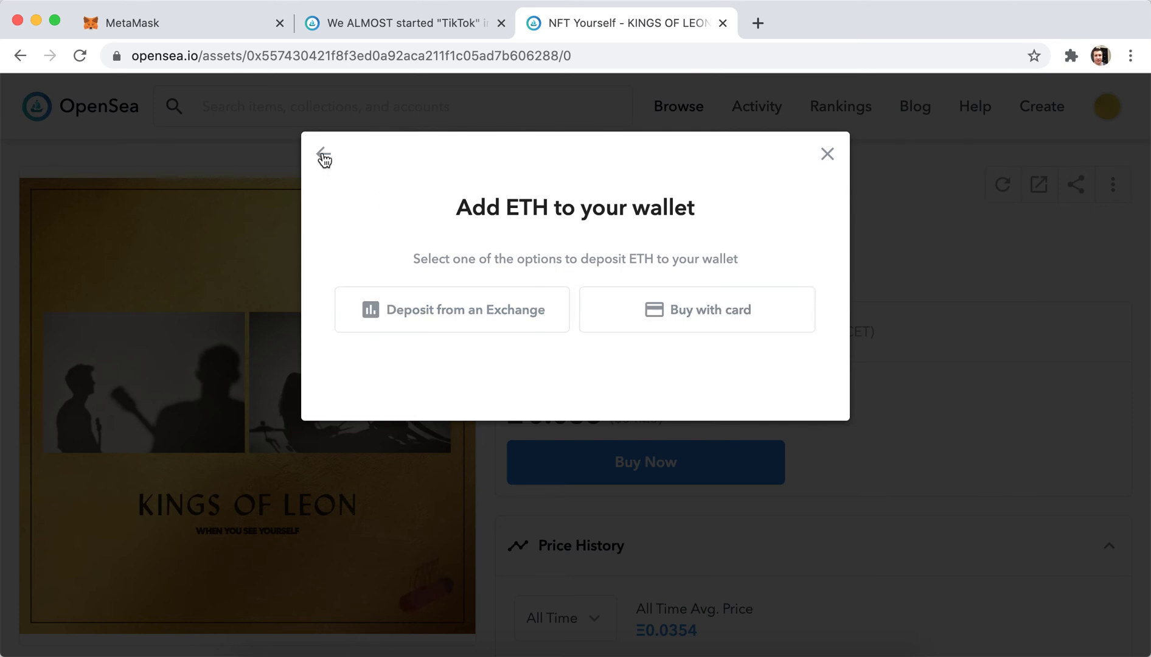
pyautogui.click(231, 32)
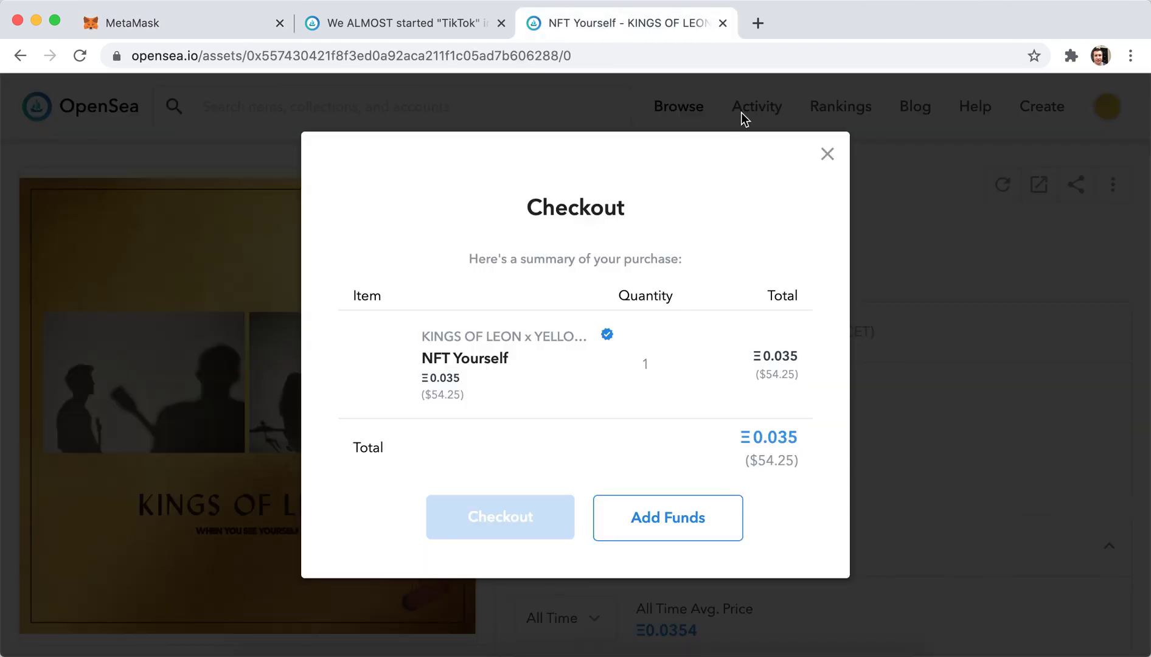
pyautogui.click(826, 154)
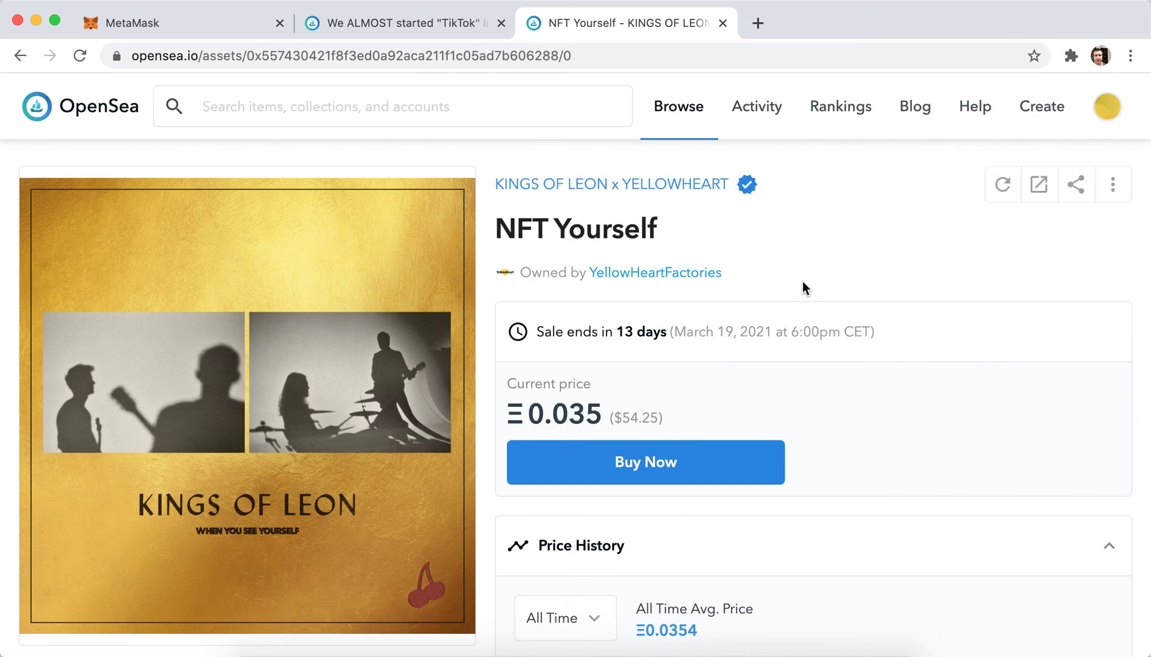
pyautogui.scroll(-5, 801, 281)
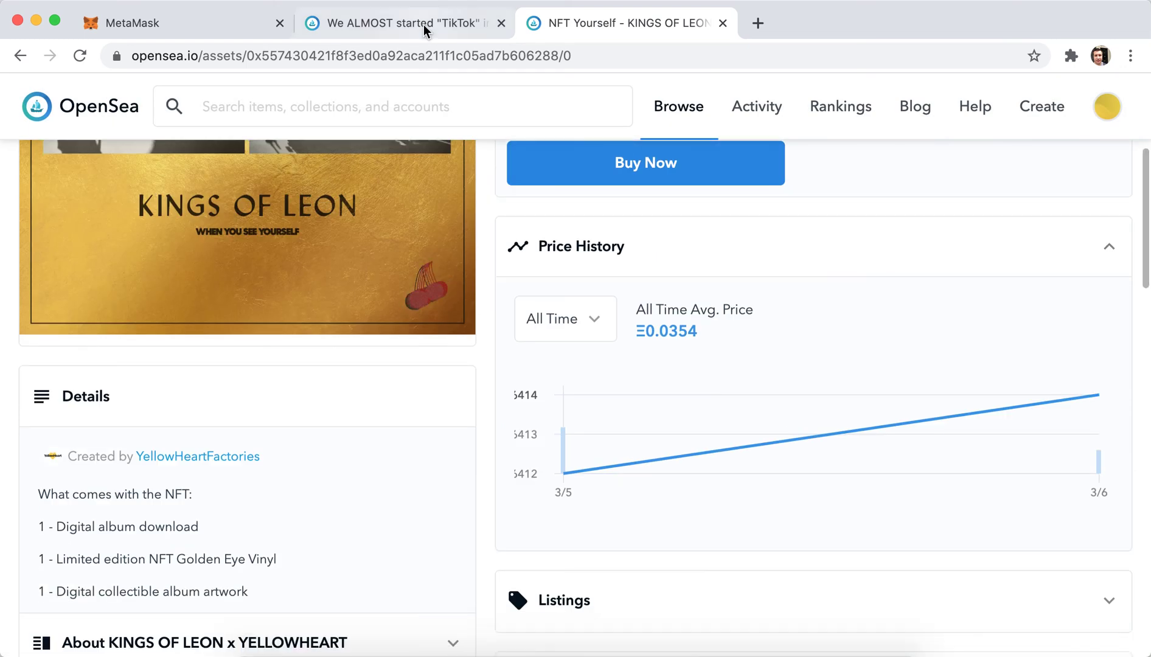
# Step: Switch to the We ALMOST started "TikTok" listing tab and wait for it to load
pyautogui.click(423, 24)
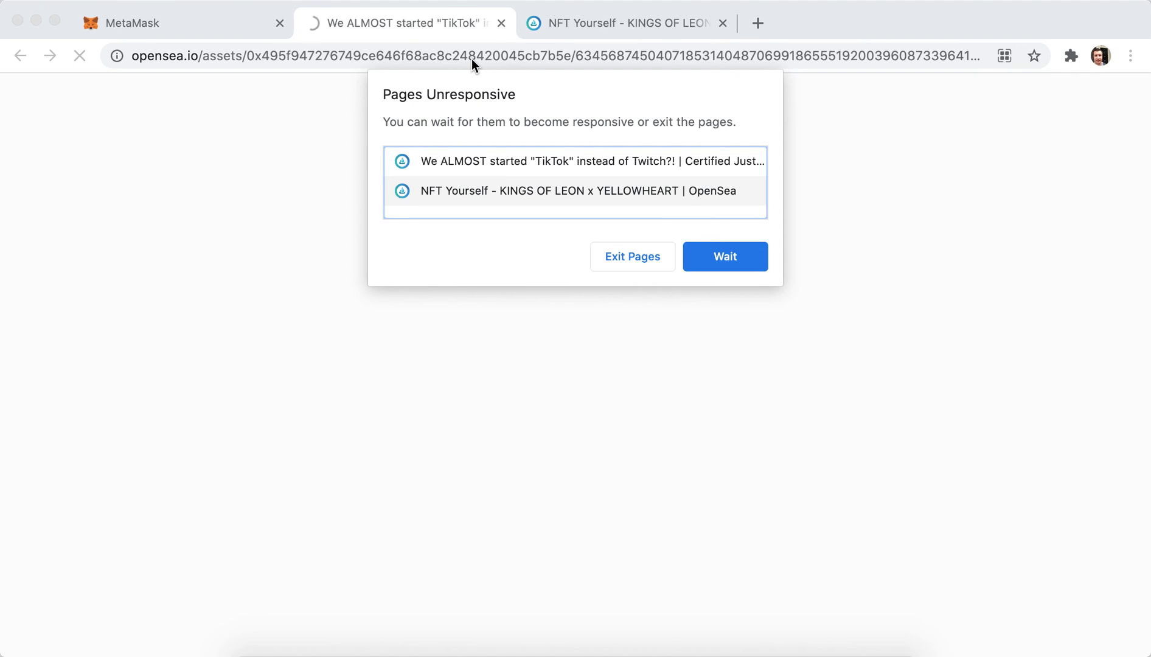
pyautogui.click(741, 269)
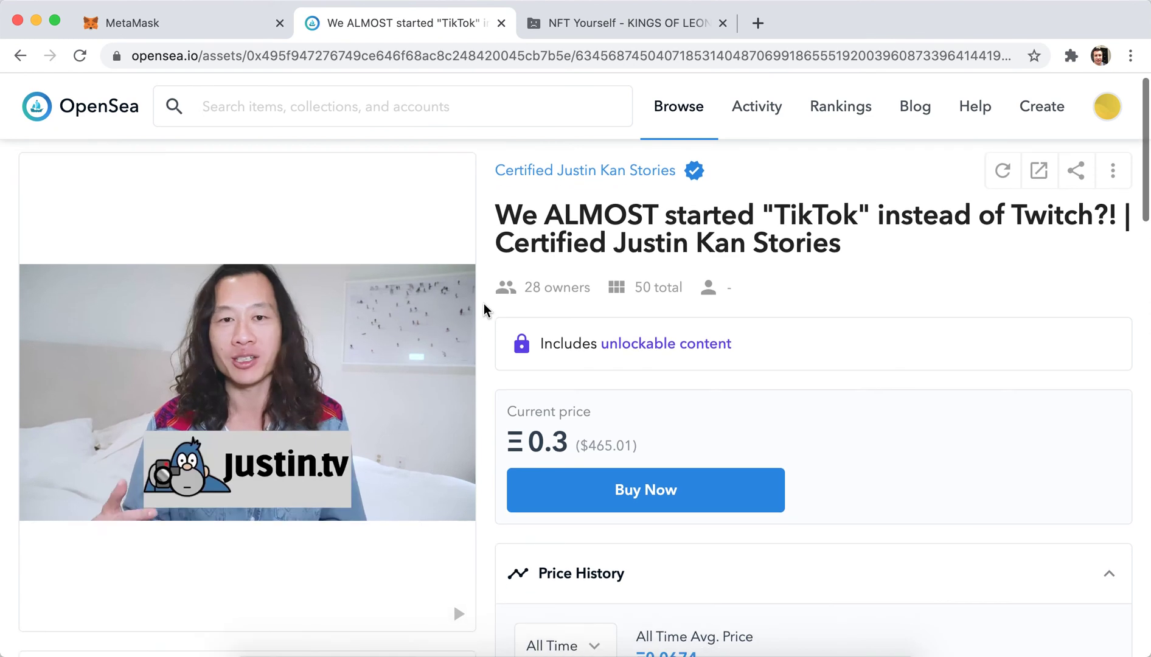
pyautogui.scroll(1, 484, 304)
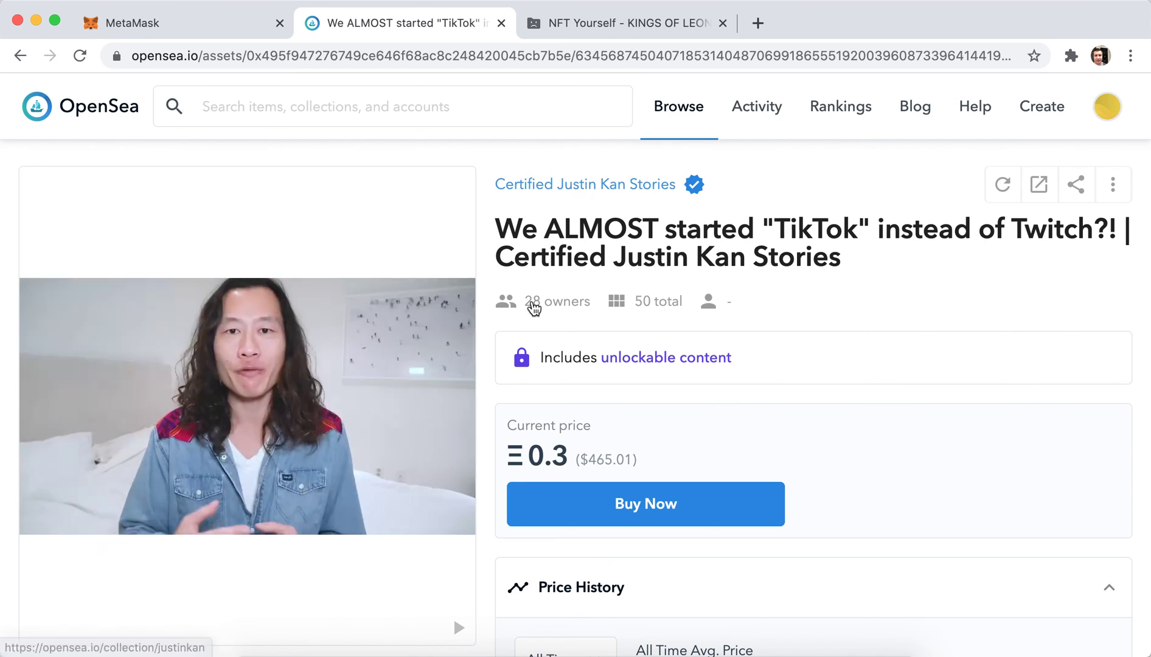
pyautogui.scroll(-2, 532, 310)
pyautogui.scroll(-3, 532, 306)
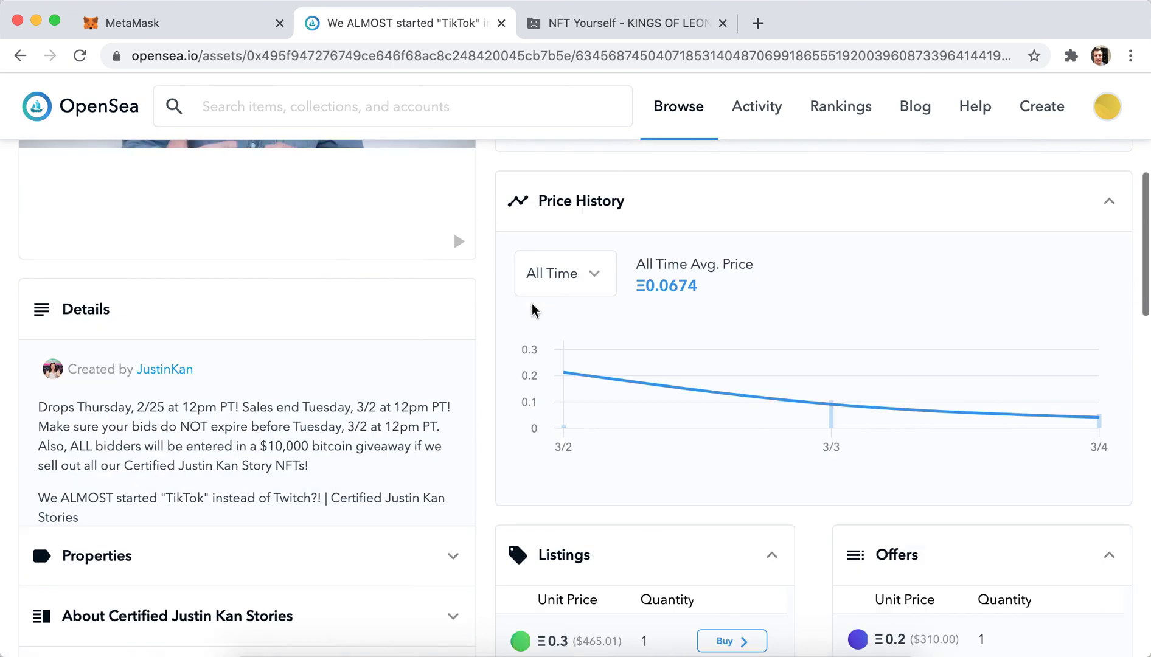
pyautogui.scroll(-1, 492, 326)
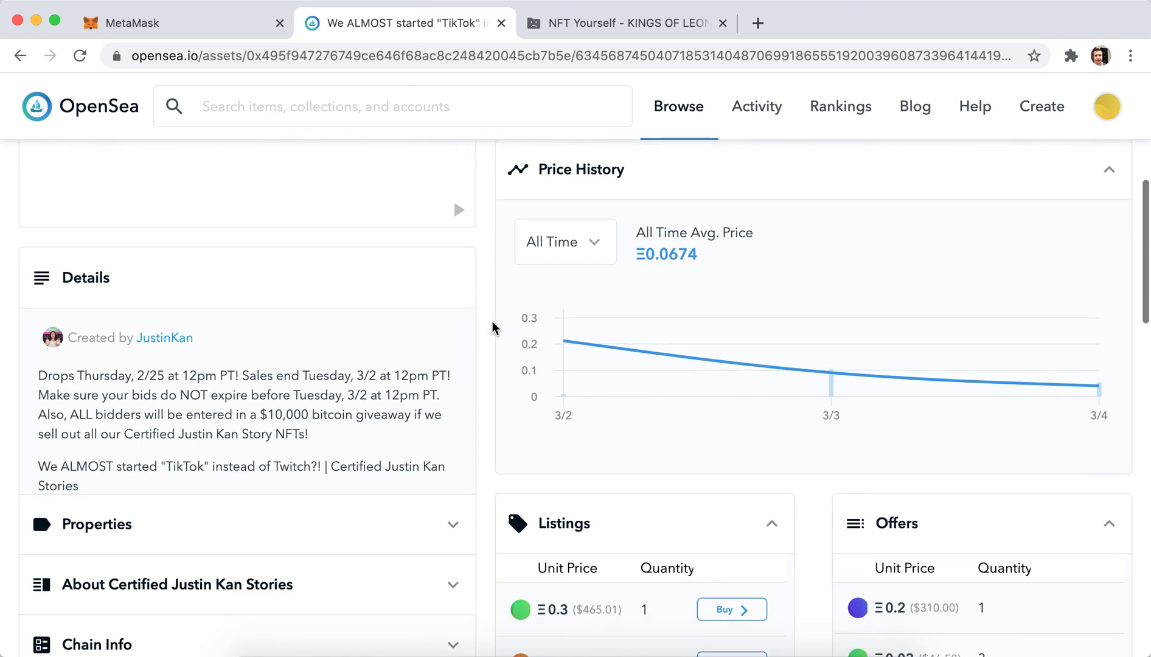
pyautogui.scroll(3, 492, 327)
pyautogui.scroll(3, 492, 326)
pyautogui.scroll(1, 493, 319)
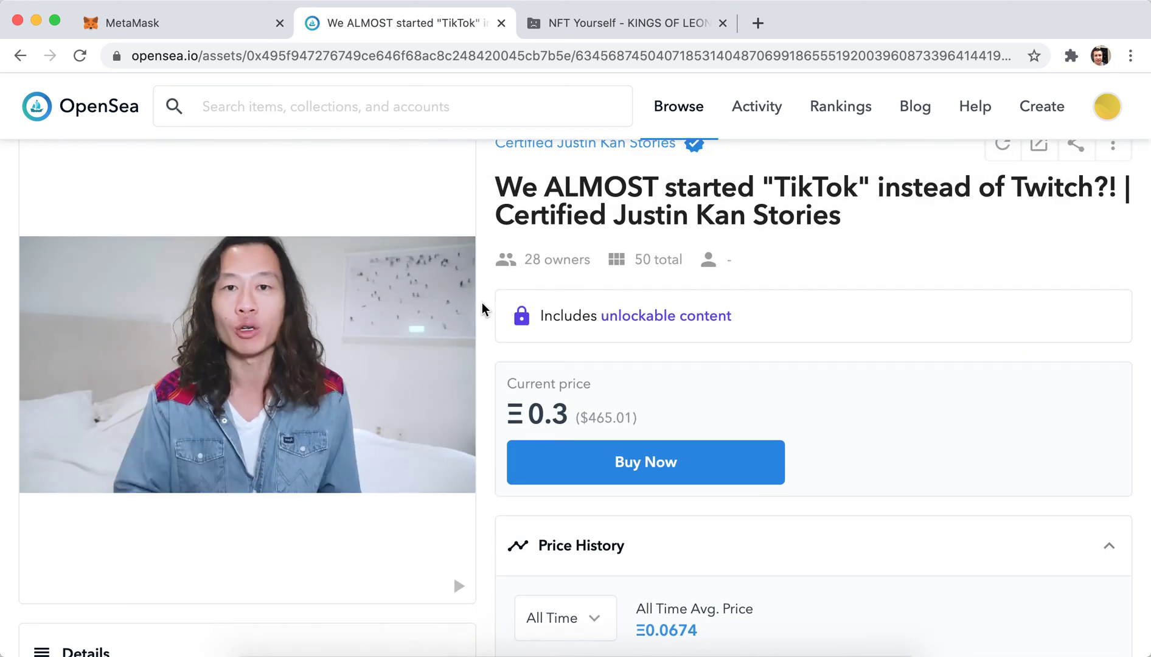
# Step: Review the TikTok listing's details and price history, all-time average Ξ0.0674
pyautogui.press('super+Tab')
pyautogui.press('super+Tab')
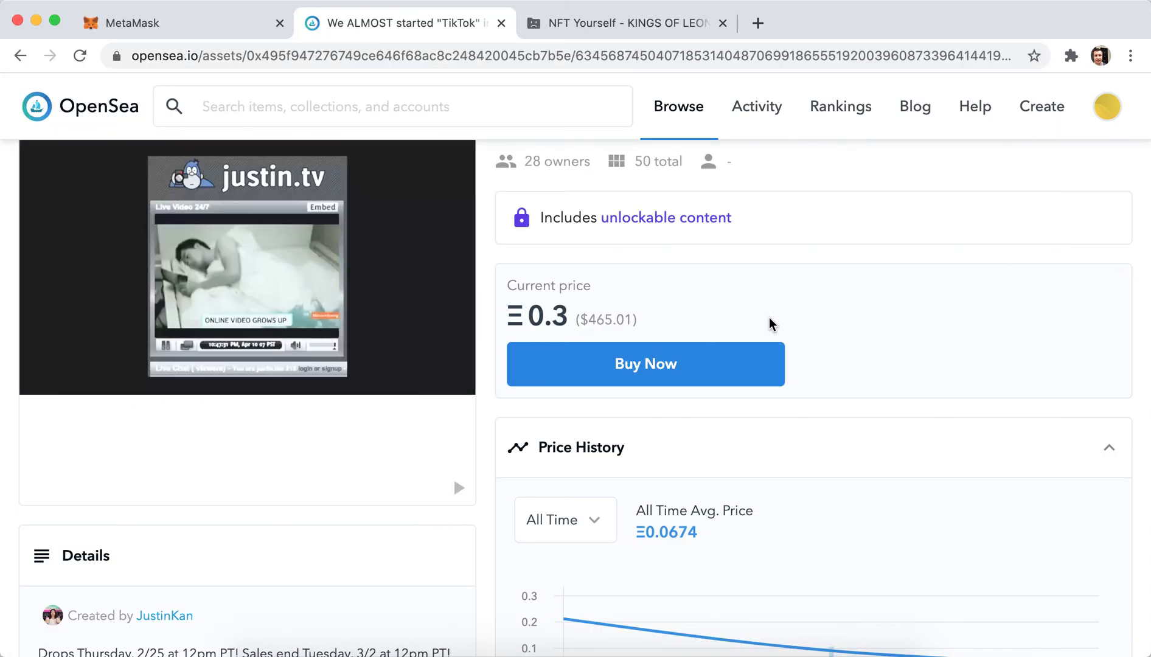
pyautogui.scroll(-1, 769, 324)
pyautogui.scroll(-2, 769, 324)
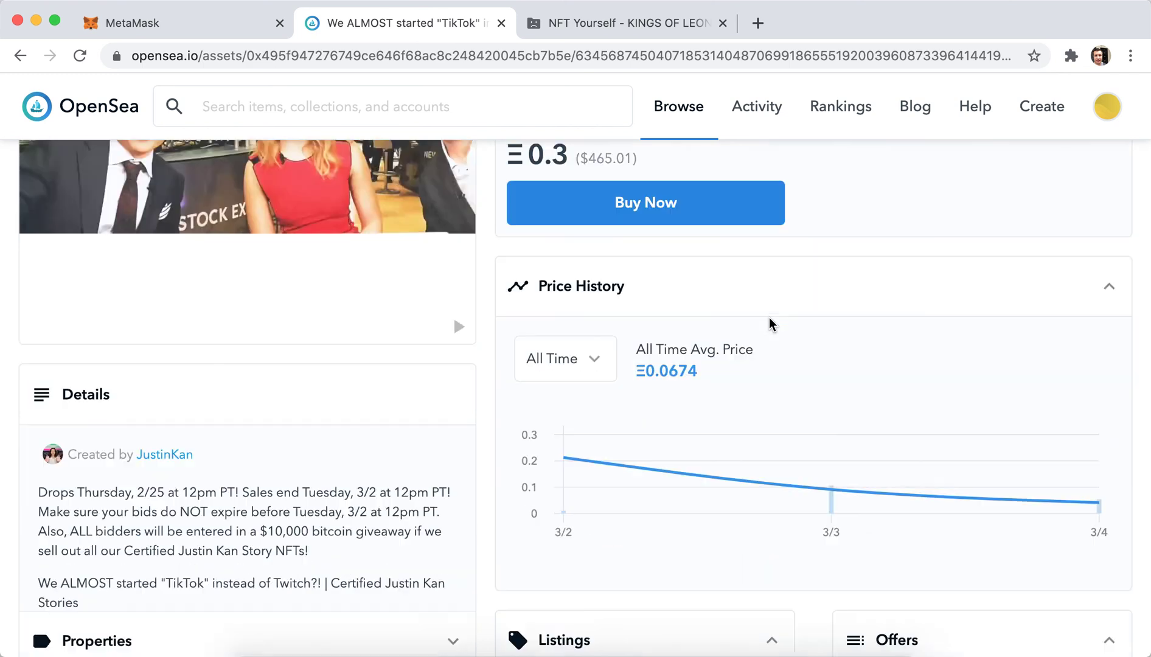
pyautogui.scroll(-1, 770, 325)
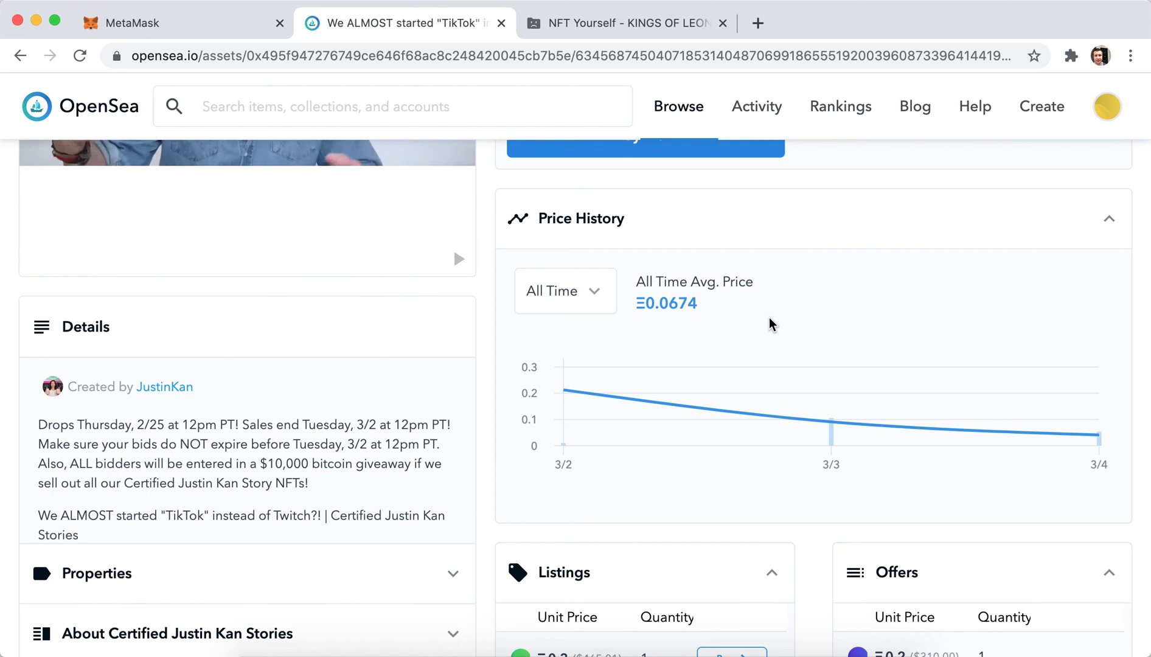
pyautogui.scroll(3, 768, 324)
pyautogui.scroll(-3, 769, 325)
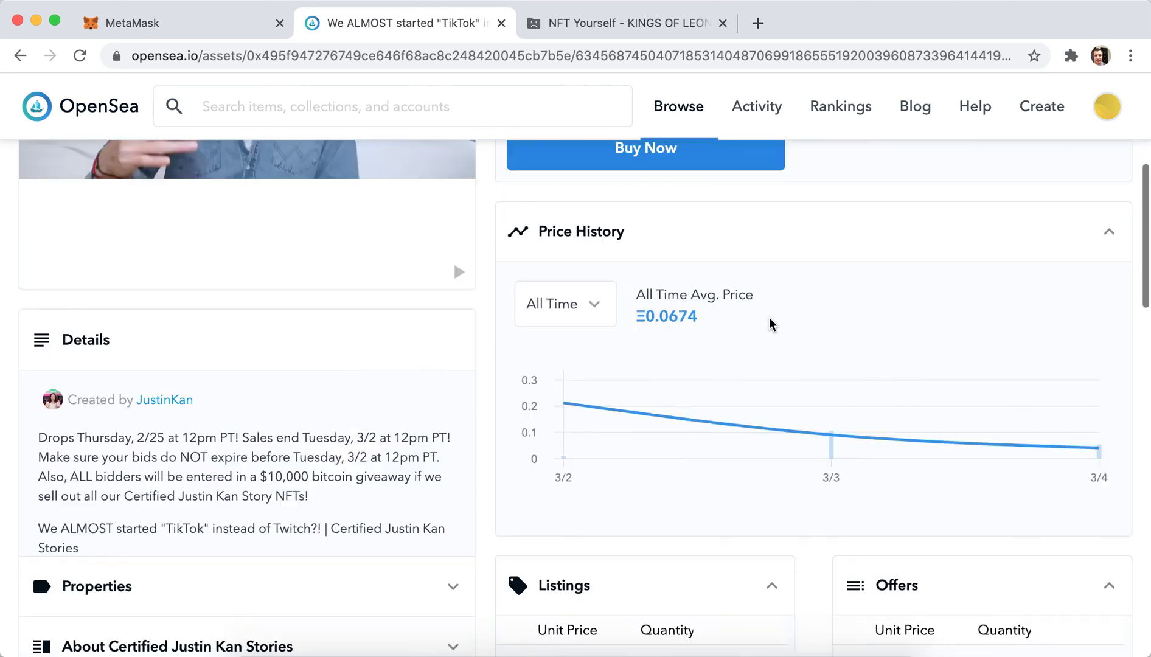
pyautogui.scroll(-2, 769, 325)
pyautogui.scroll(-3, 769, 324)
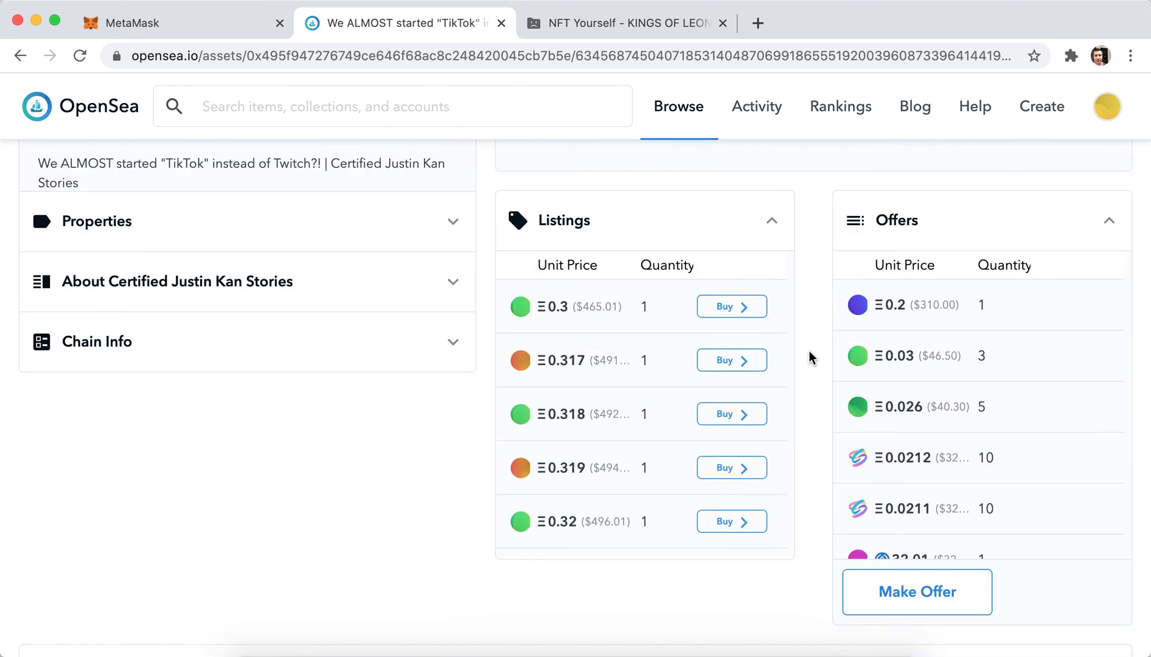
pyautogui.scroll(-2, 809, 351)
pyautogui.scroll(-2, 809, 351)
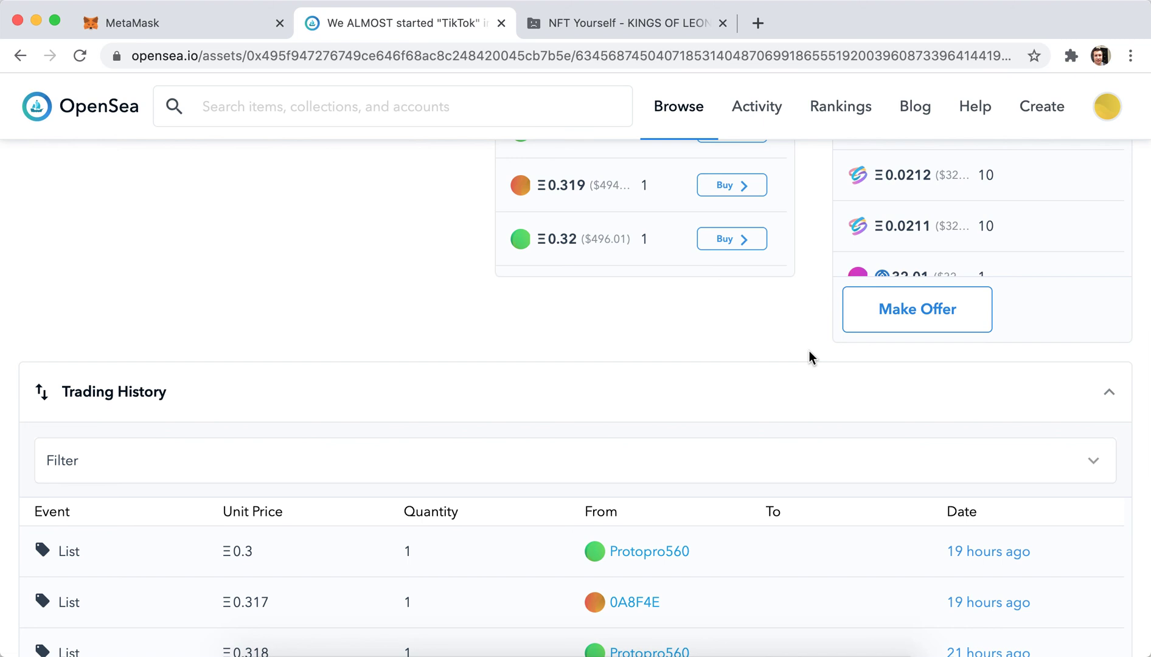
pyautogui.scroll(-1, 808, 353)
pyautogui.scroll(-4, 808, 353)
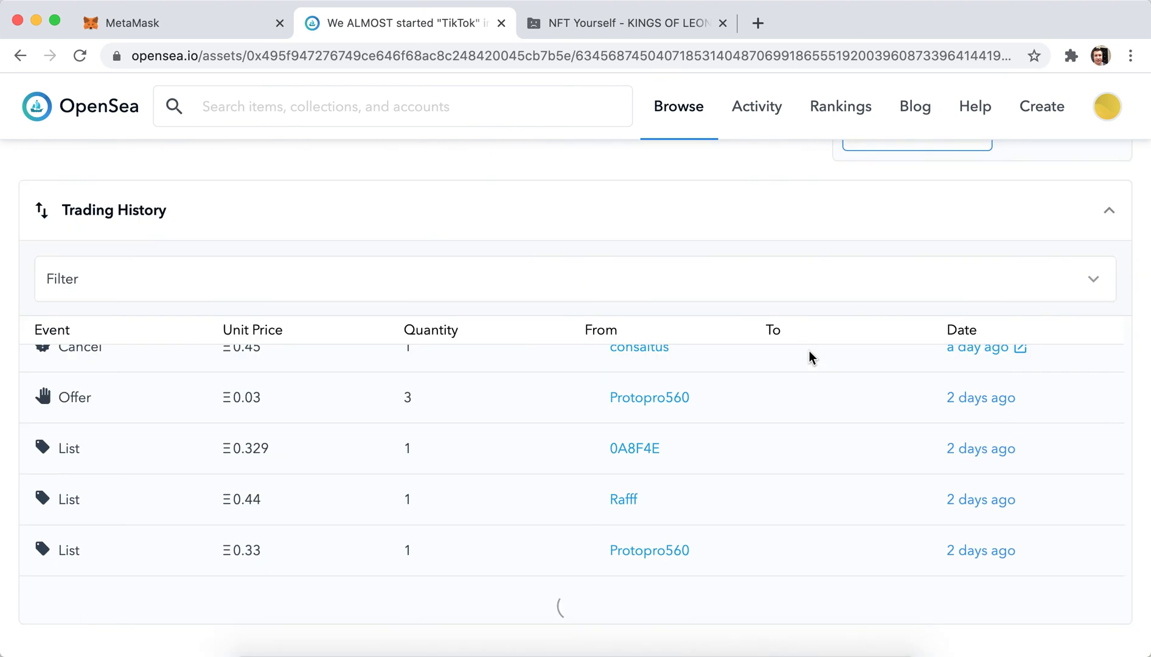
pyautogui.scroll(-1, 805, 441)
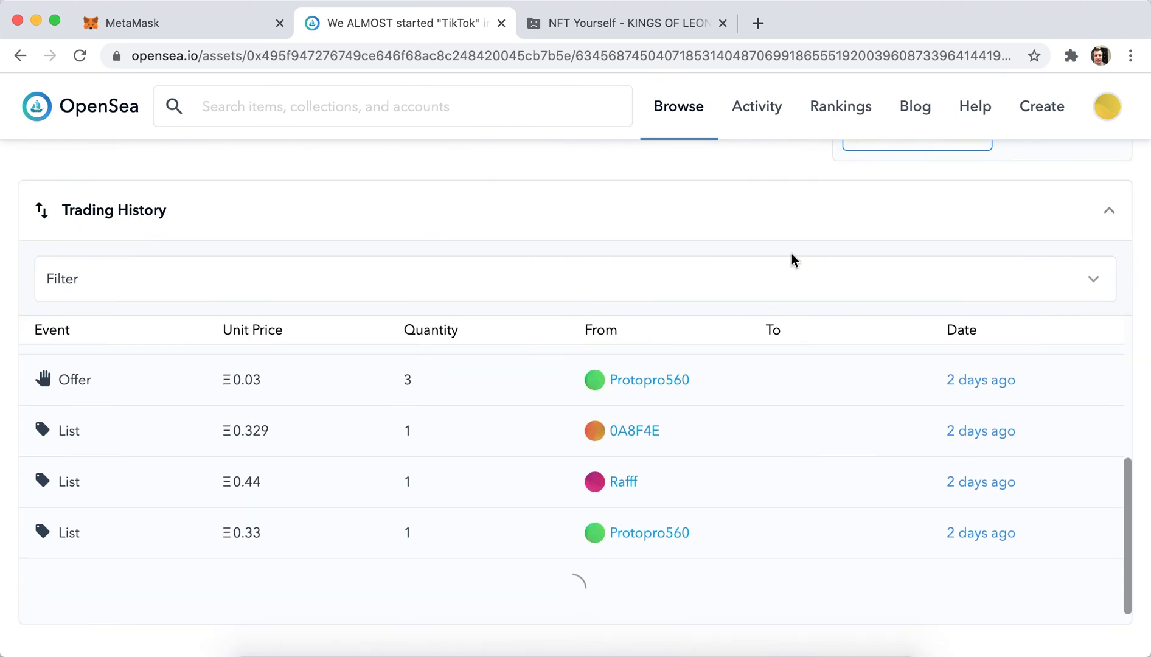
pyautogui.scroll(1, 786, 247)
pyautogui.scroll(4, 787, 247)
pyautogui.scroll(1, 789, 255)
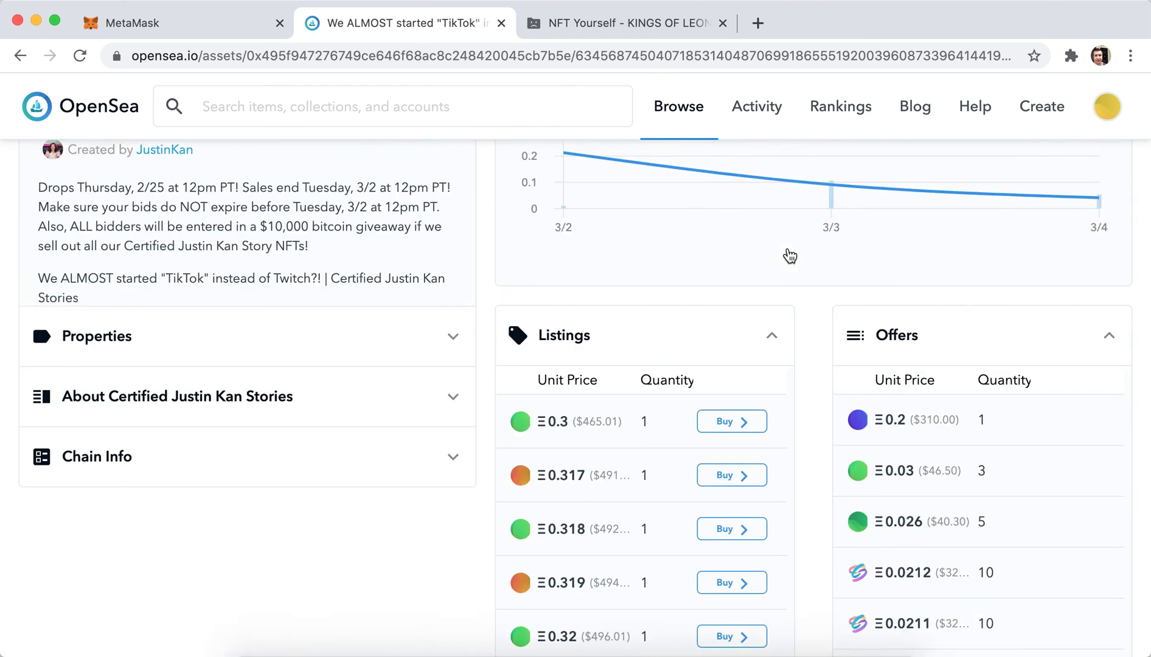
pyautogui.scroll(-2, 786, 247)
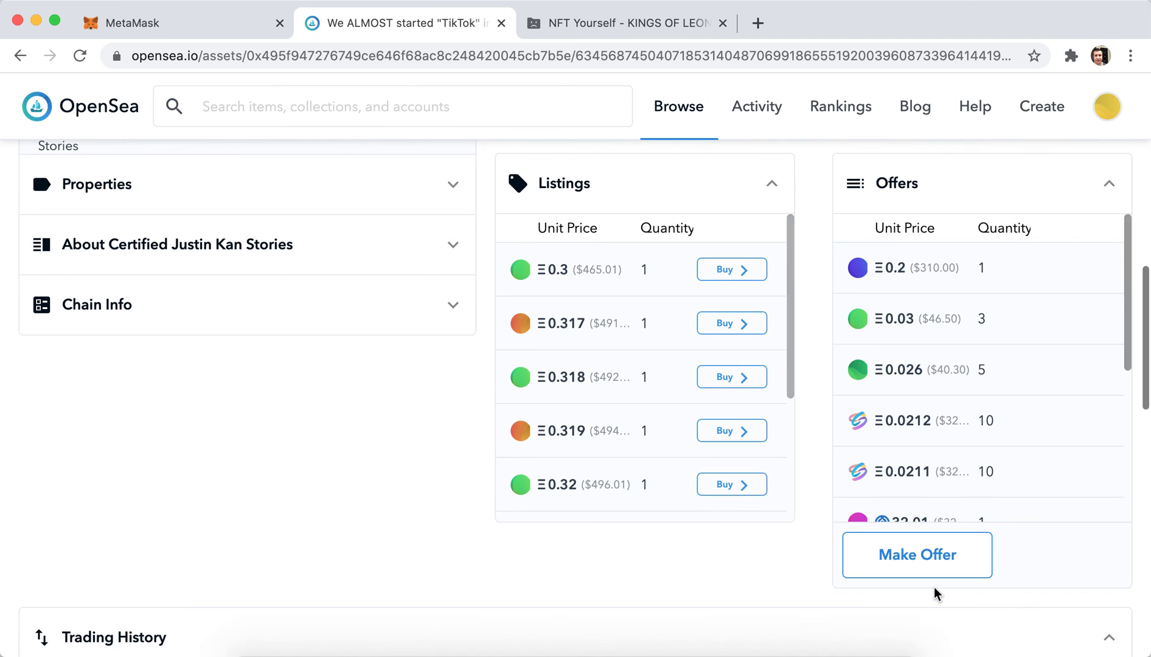
pyautogui.scroll(3, 719, 337)
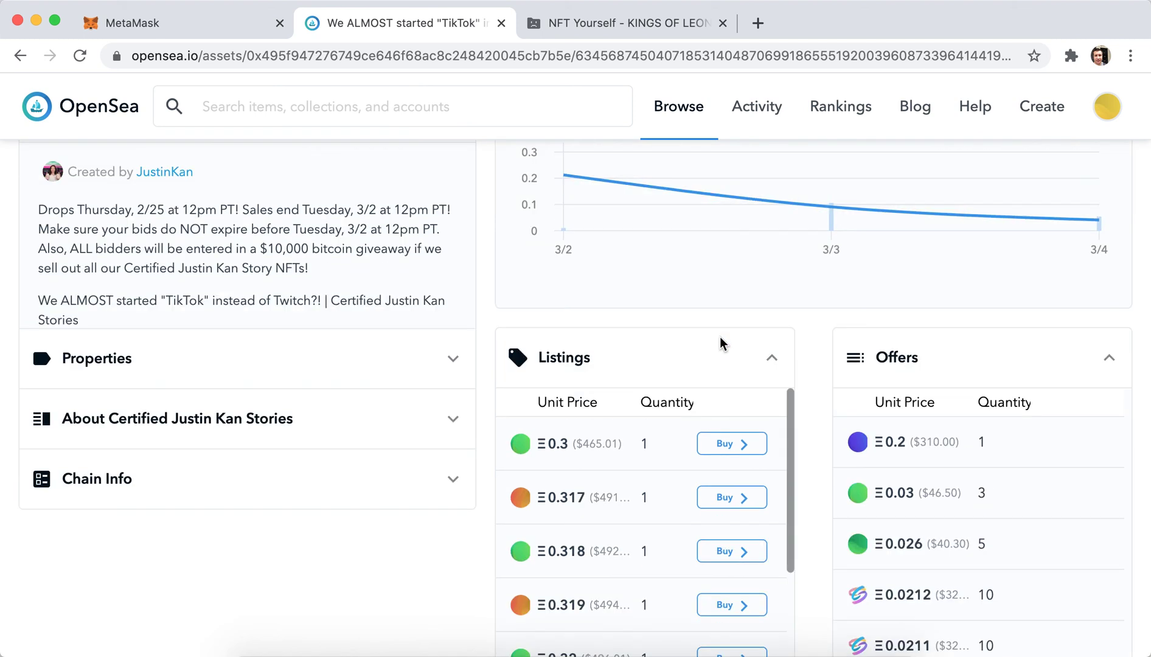
pyautogui.scroll(3, 524, 363)
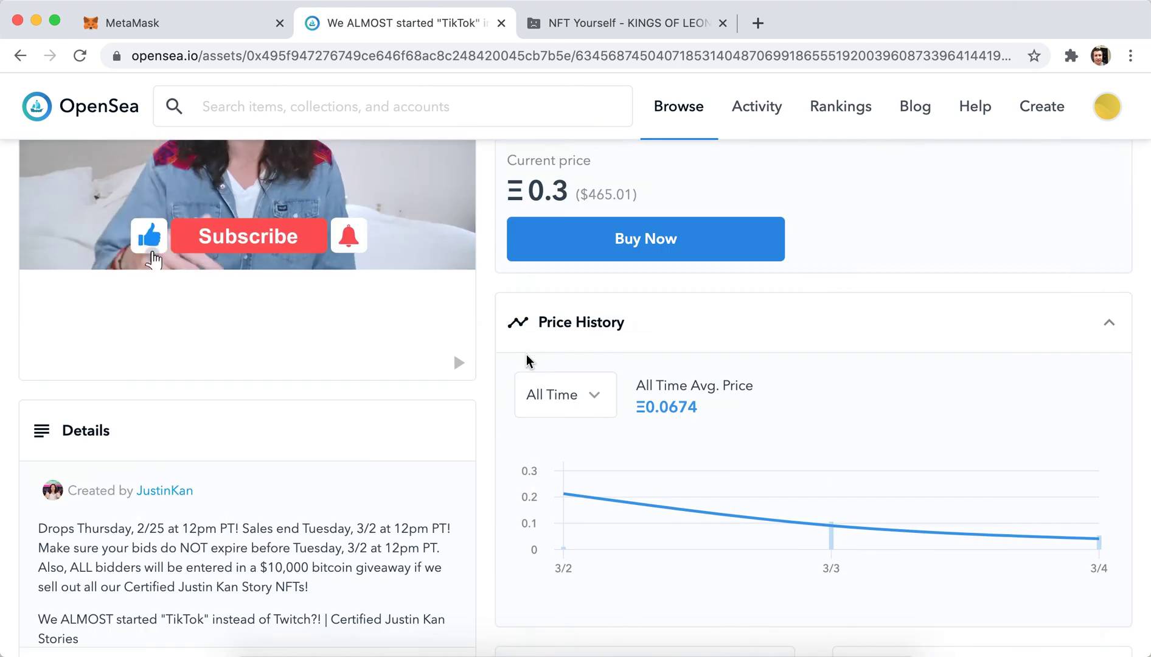
pyautogui.scroll(3, 526, 359)
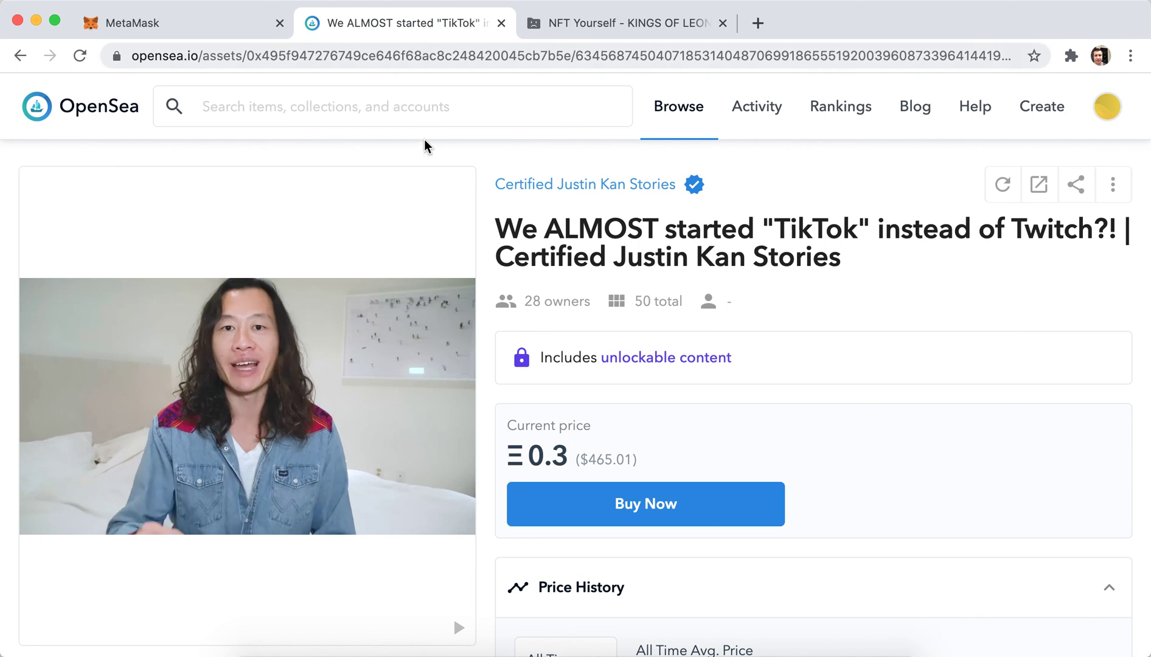
# Step: Search the marketplace for "video" to get 26,899 results
pyautogui.click(418, 108)
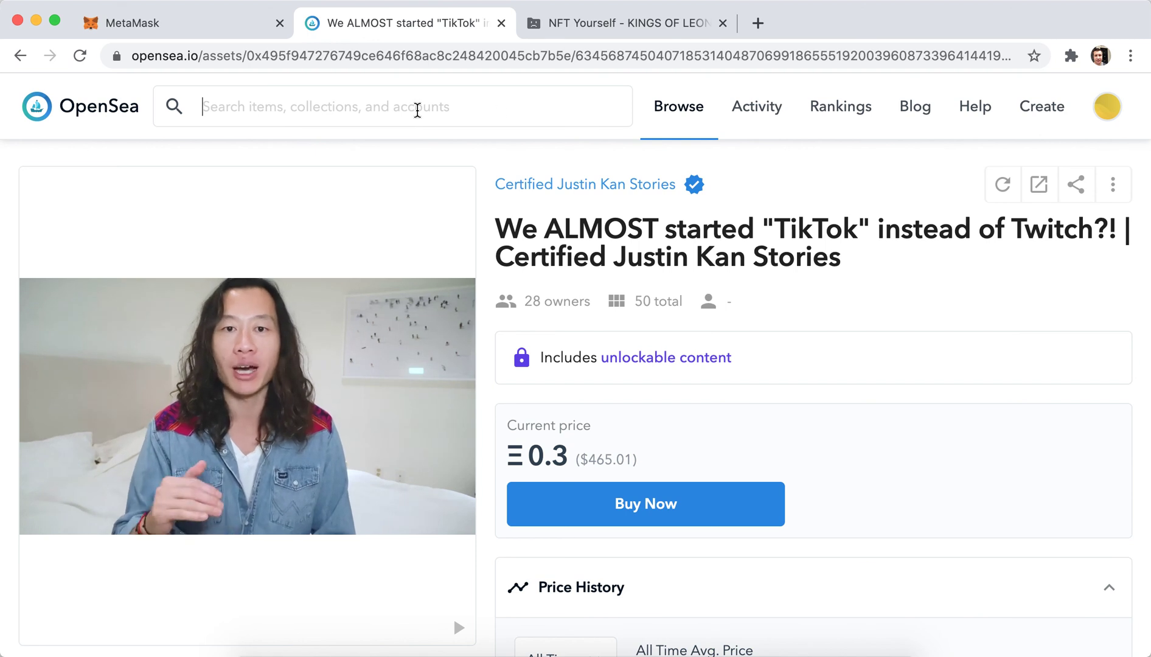
pyautogui.write('video')
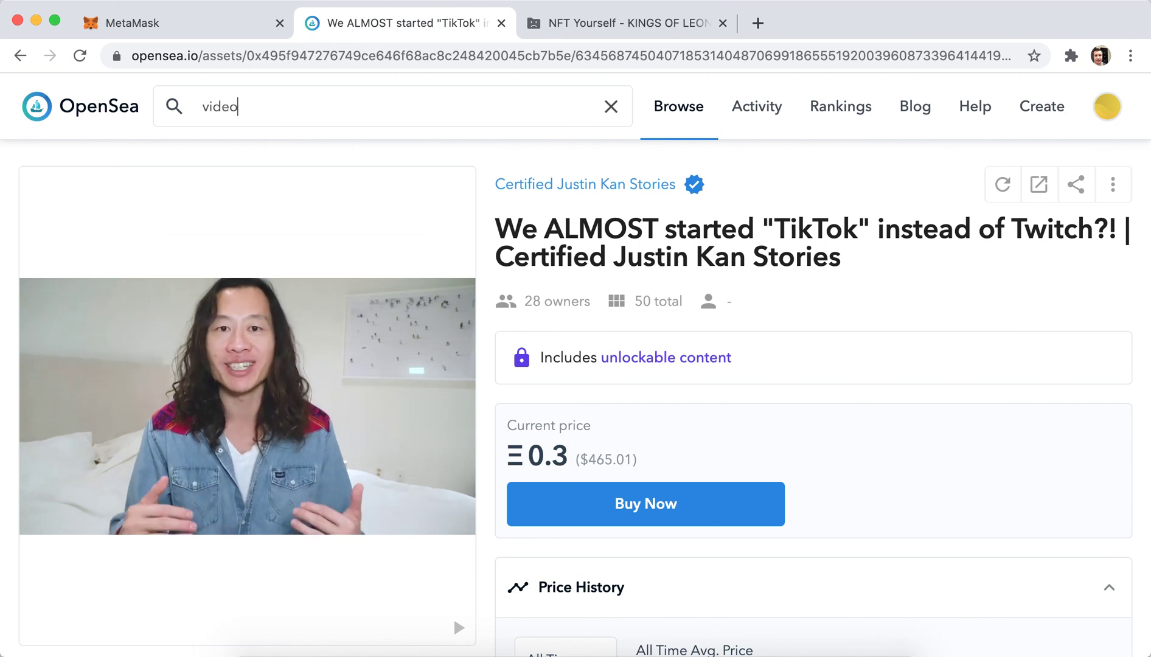
pyautogui.press('Return')
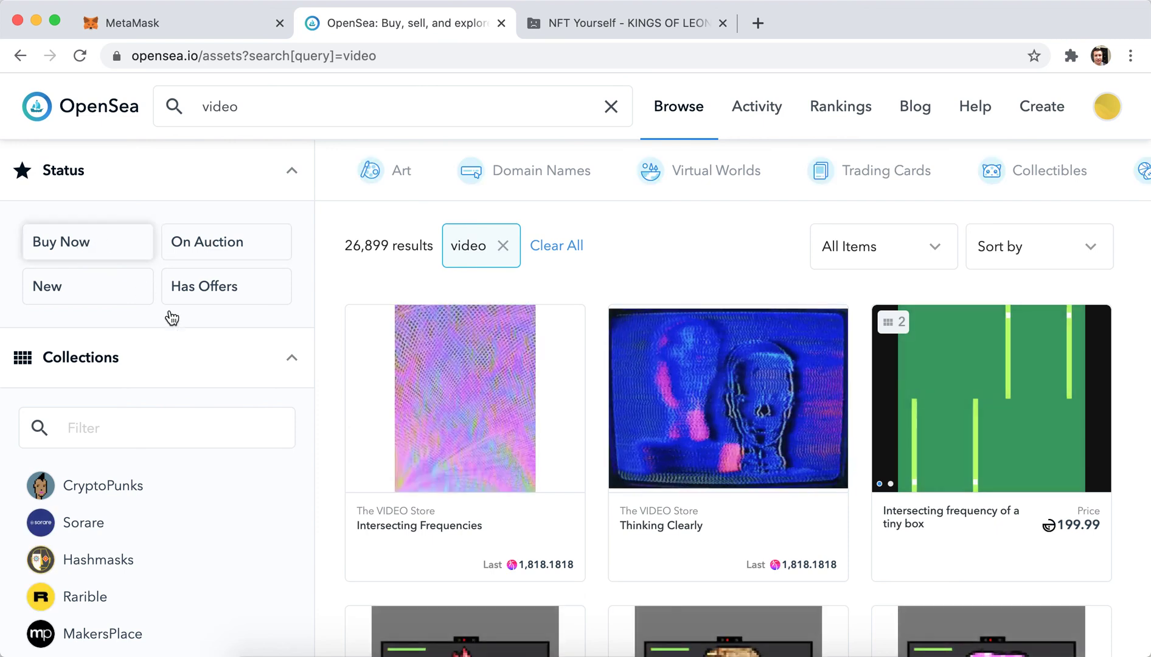
pyautogui.scroll(-3, 280, 371)
pyautogui.scroll(-2, 280, 371)
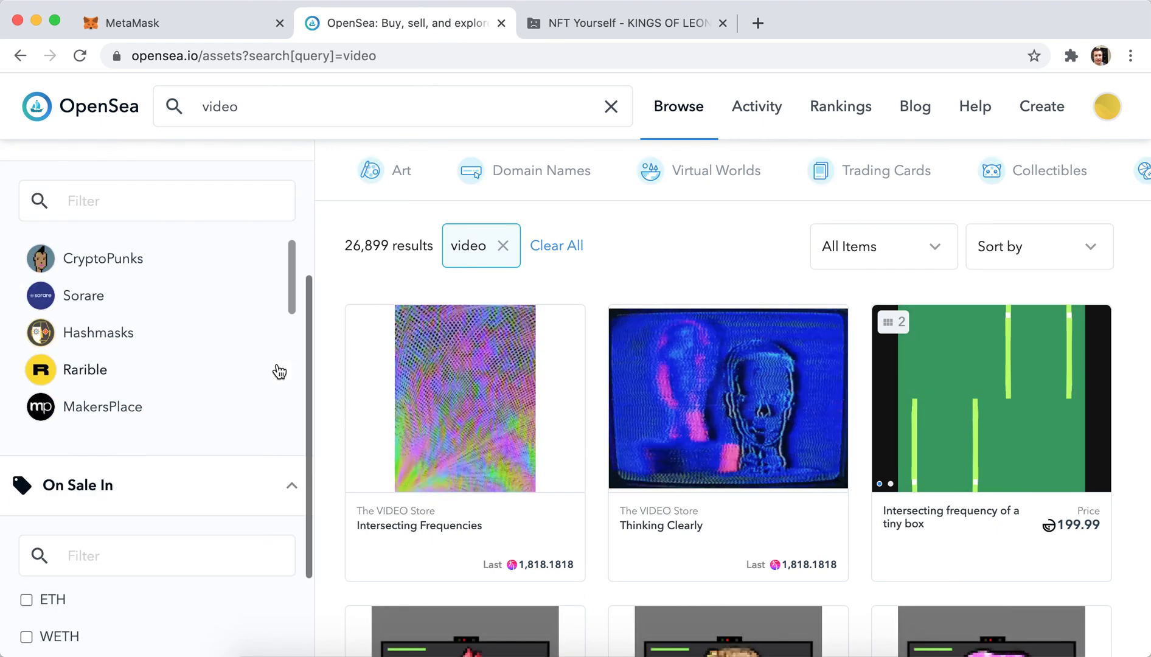
pyautogui.scroll(-1, 280, 371)
pyautogui.scroll(-3, 280, 374)
pyautogui.scroll(-3, 314, 513)
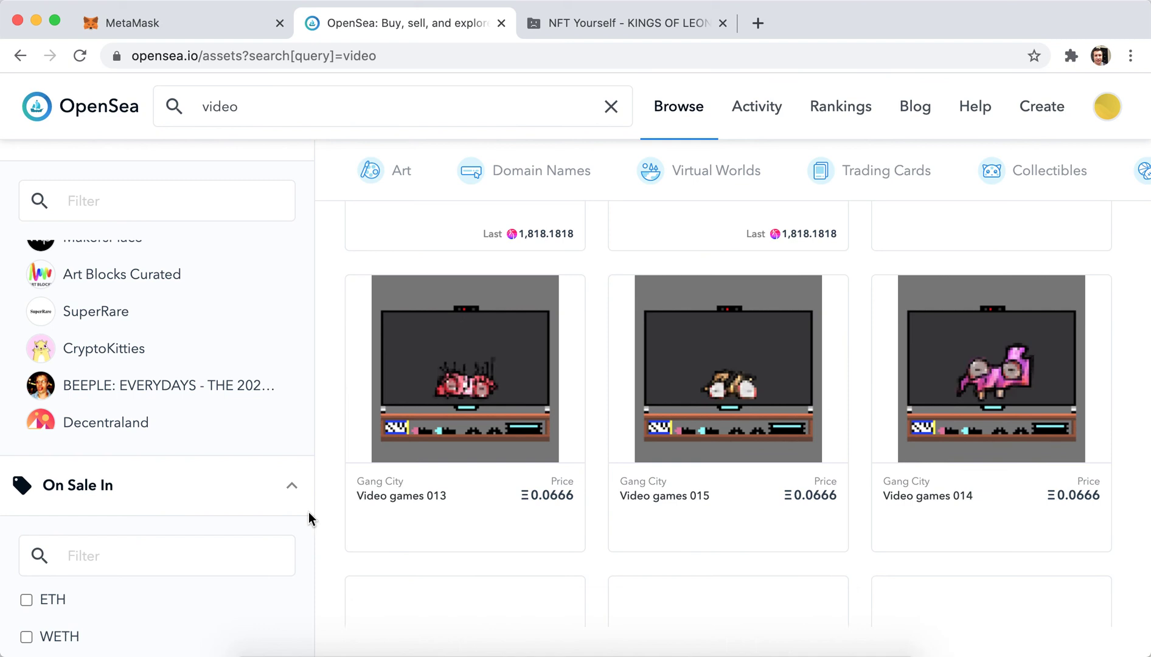
pyautogui.scroll(-2, 275, 547)
pyautogui.scroll(-3, 273, 551)
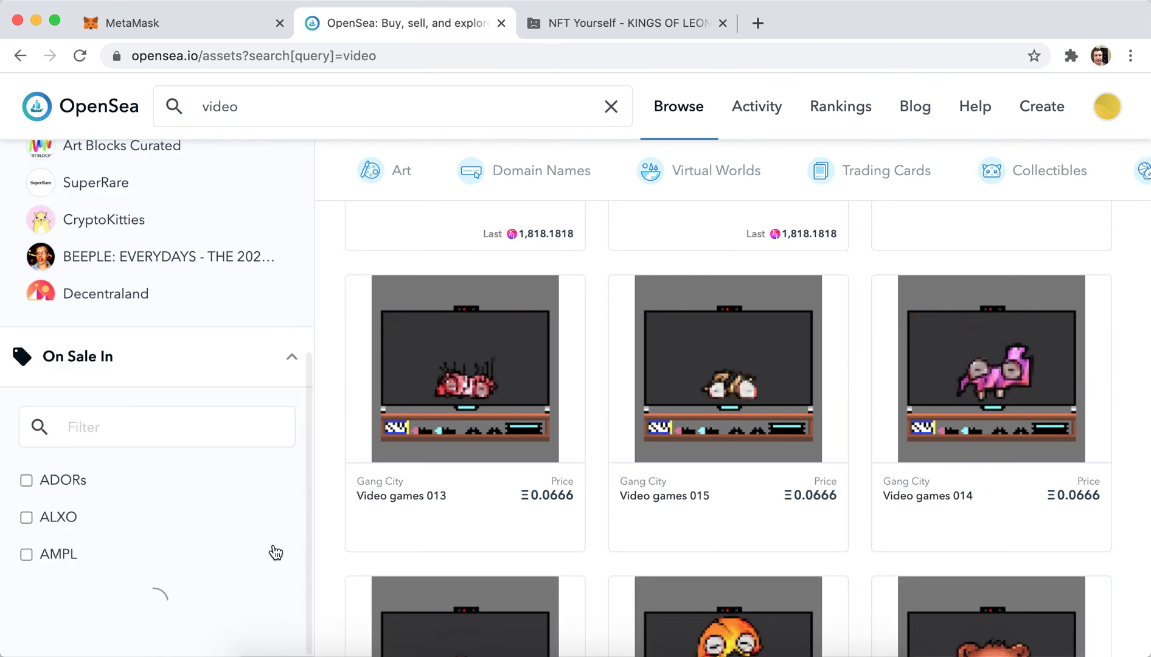
pyautogui.scroll(-10, 323, 496)
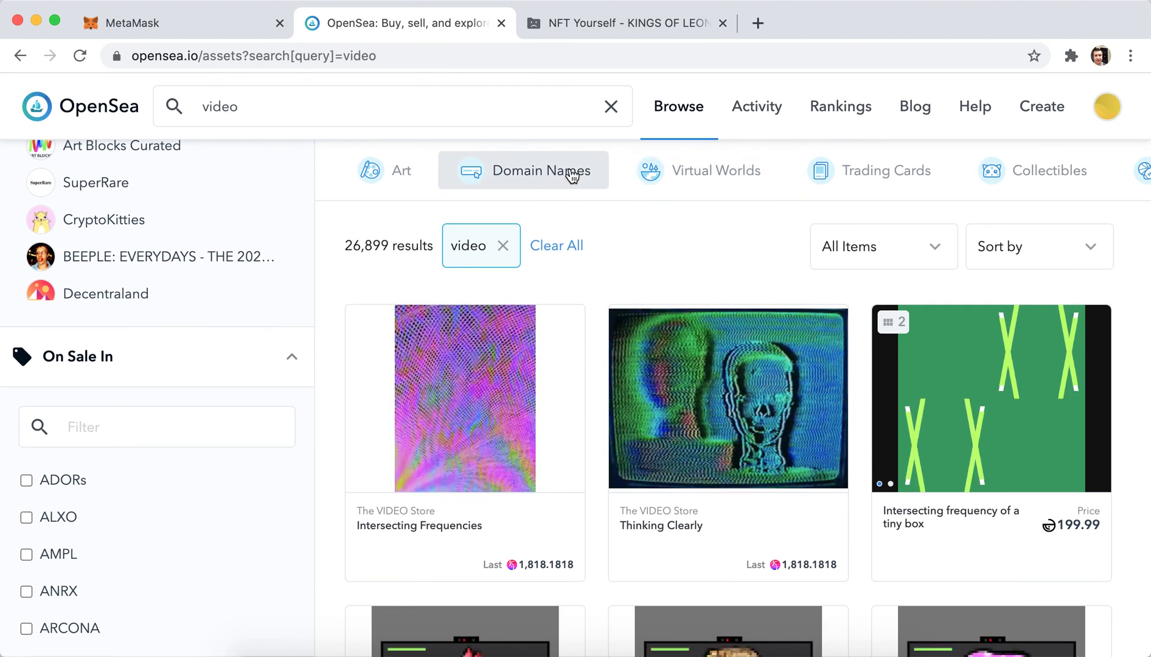
pyautogui.hscroll(3, 723, 180)
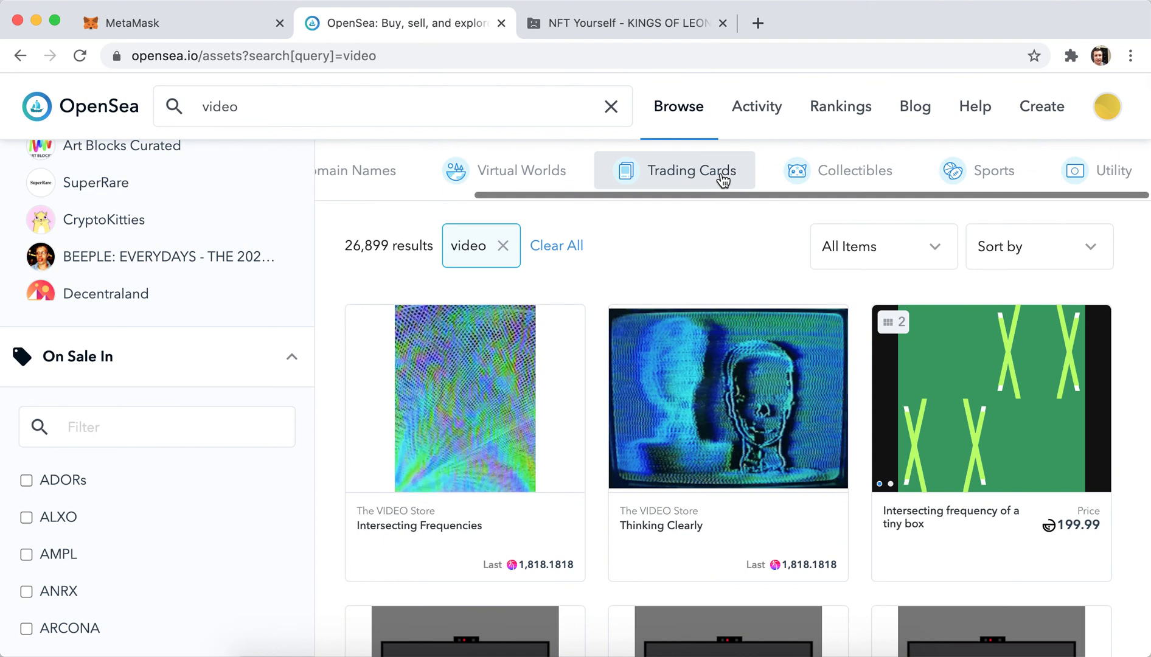
pyautogui.scroll(3, 211, 302)
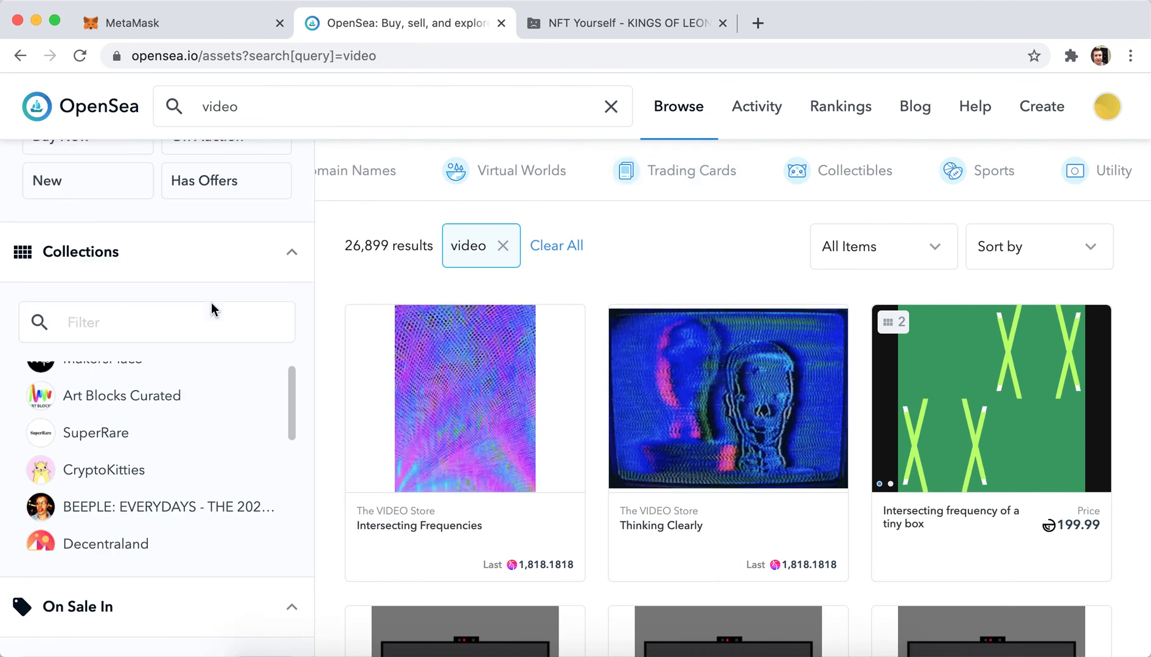
pyautogui.scroll(3, 186, 405)
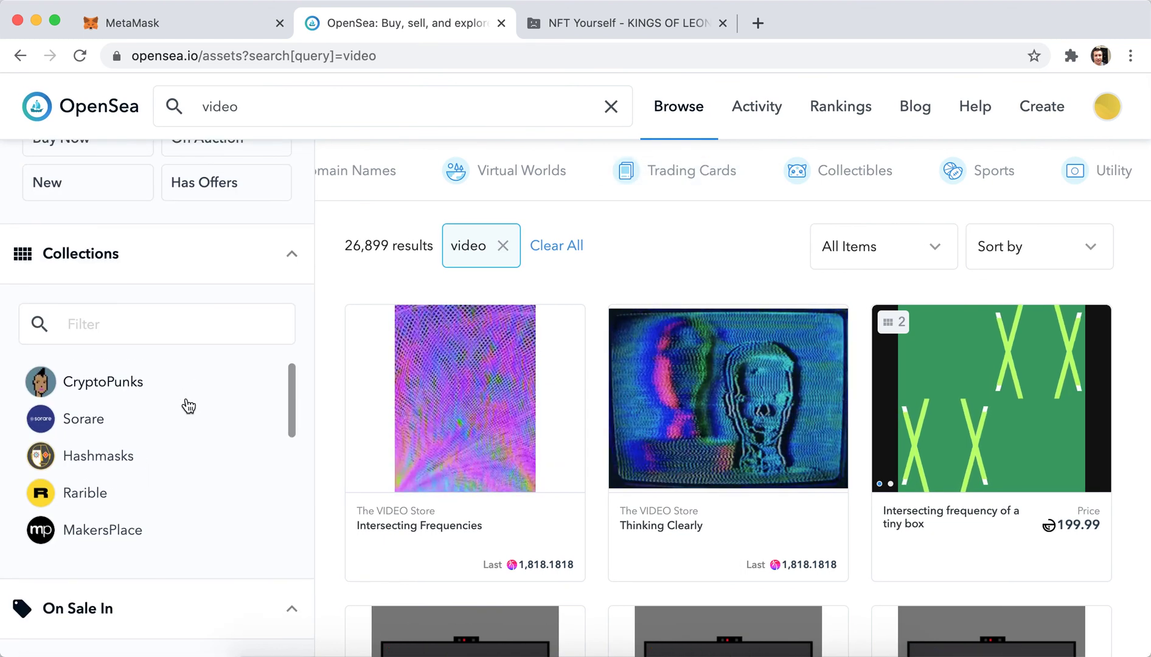
# Step: Swap the CryptoPunks filter for Sorare and remove the "video" search chip
pyautogui.click(115, 385)
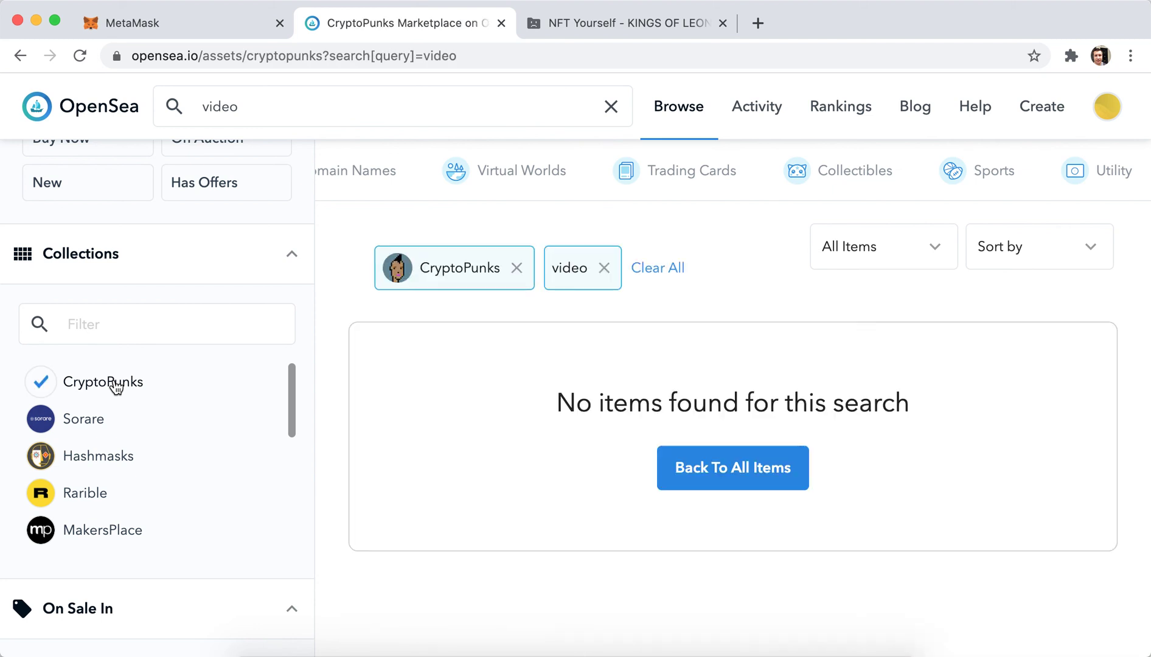
pyautogui.click(604, 268)
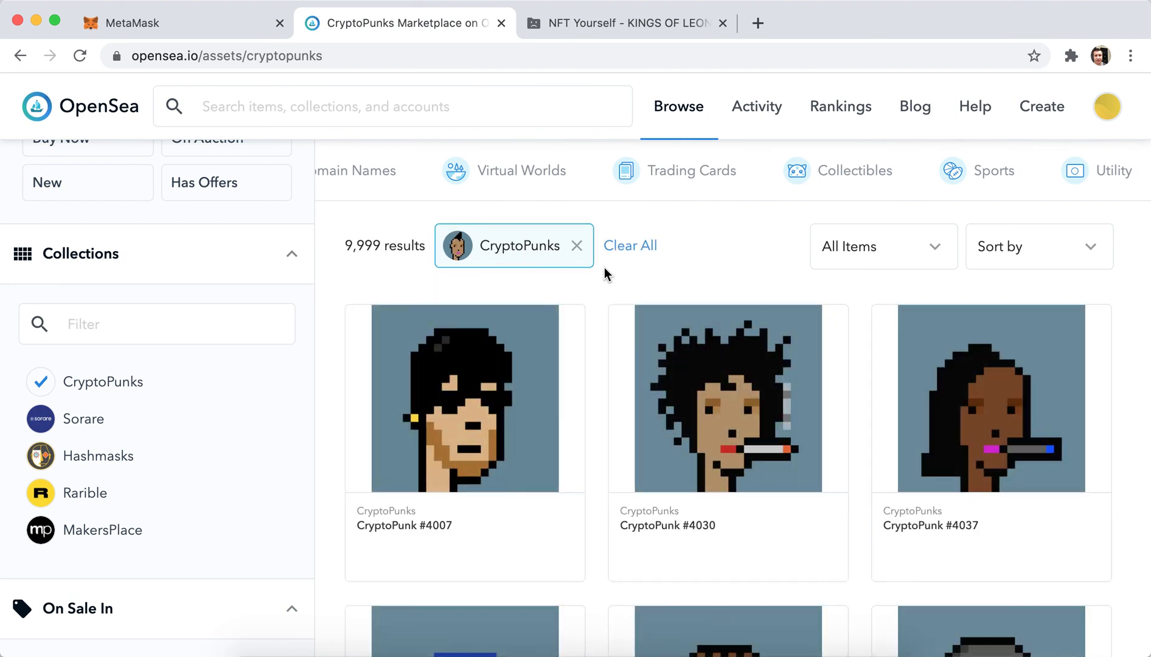
pyautogui.scroll(-3, 578, 383)
pyautogui.scroll(-3, 578, 383)
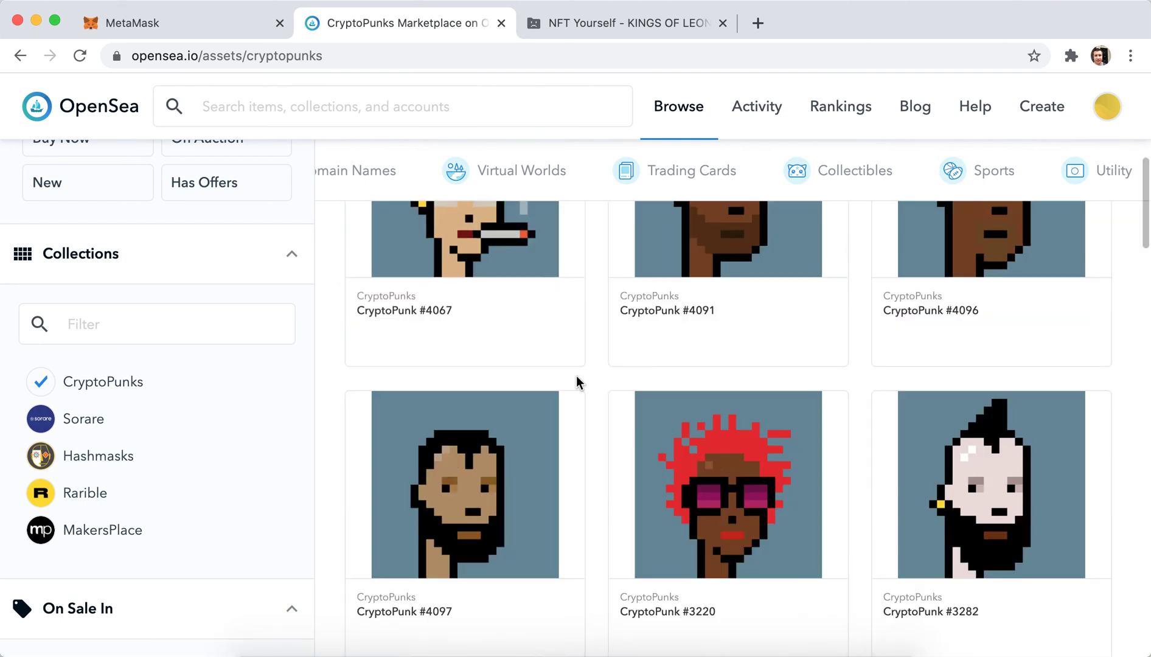
pyautogui.scroll(-3, 577, 384)
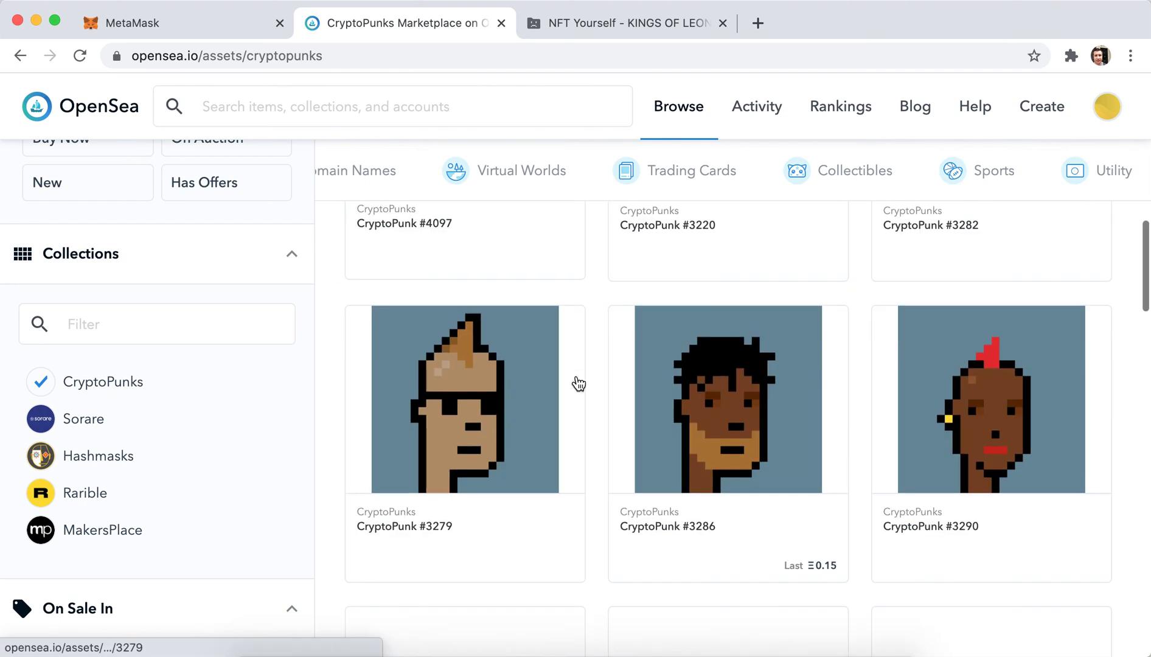
pyautogui.click(96, 424)
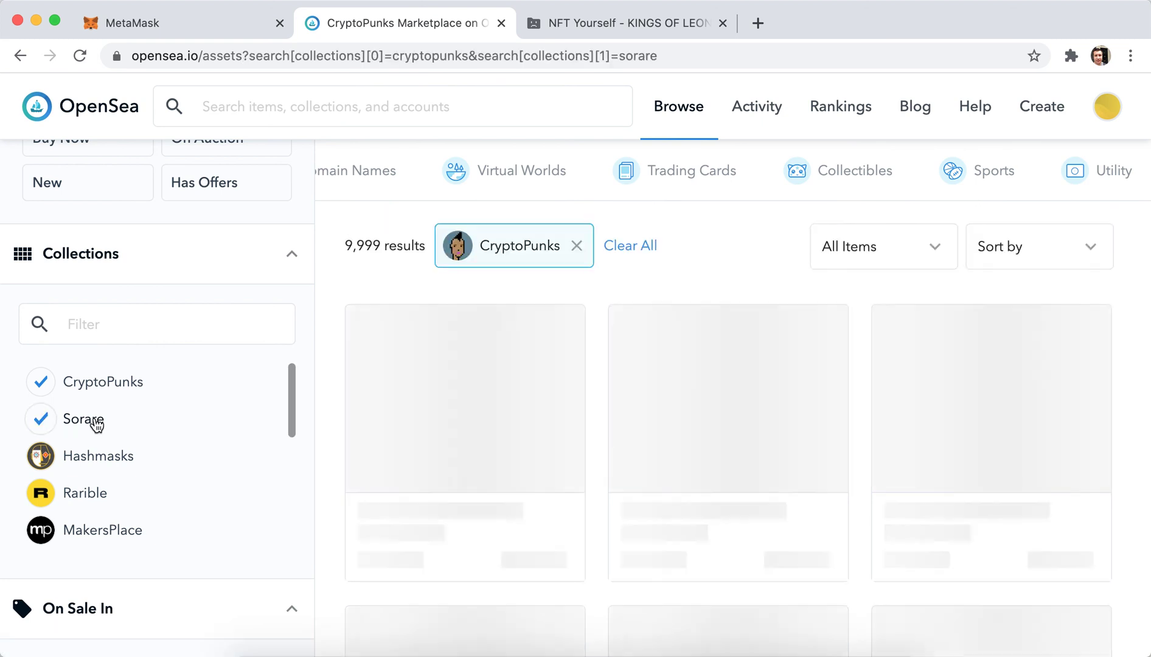
pyautogui.click(103, 381)
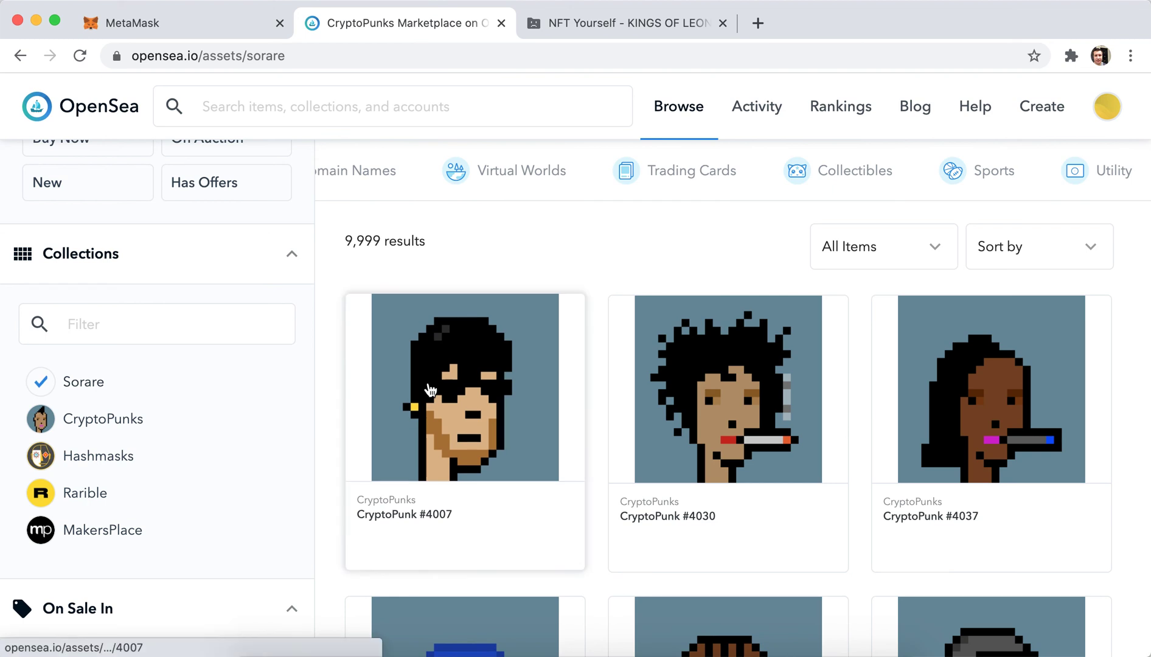
pyautogui.scroll(-5, 430, 390)
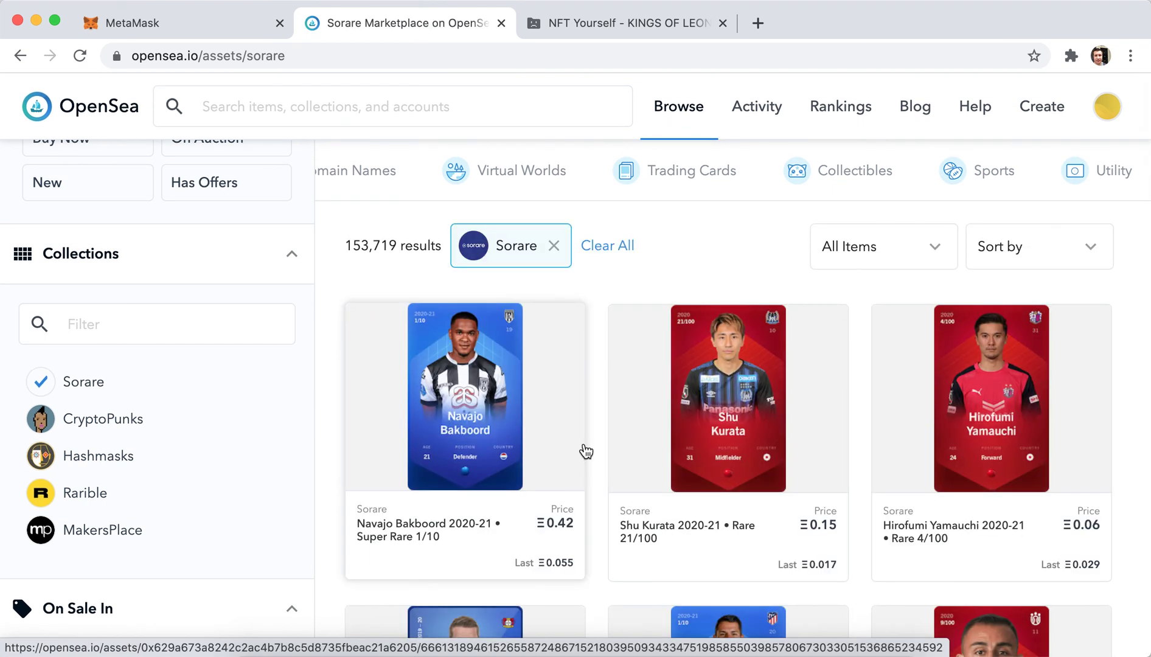
pyautogui.scroll(-4, 605, 456)
pyautogui.scroll(-1, 604, 455)
pyautogui.scroll(-3, 604, 456)
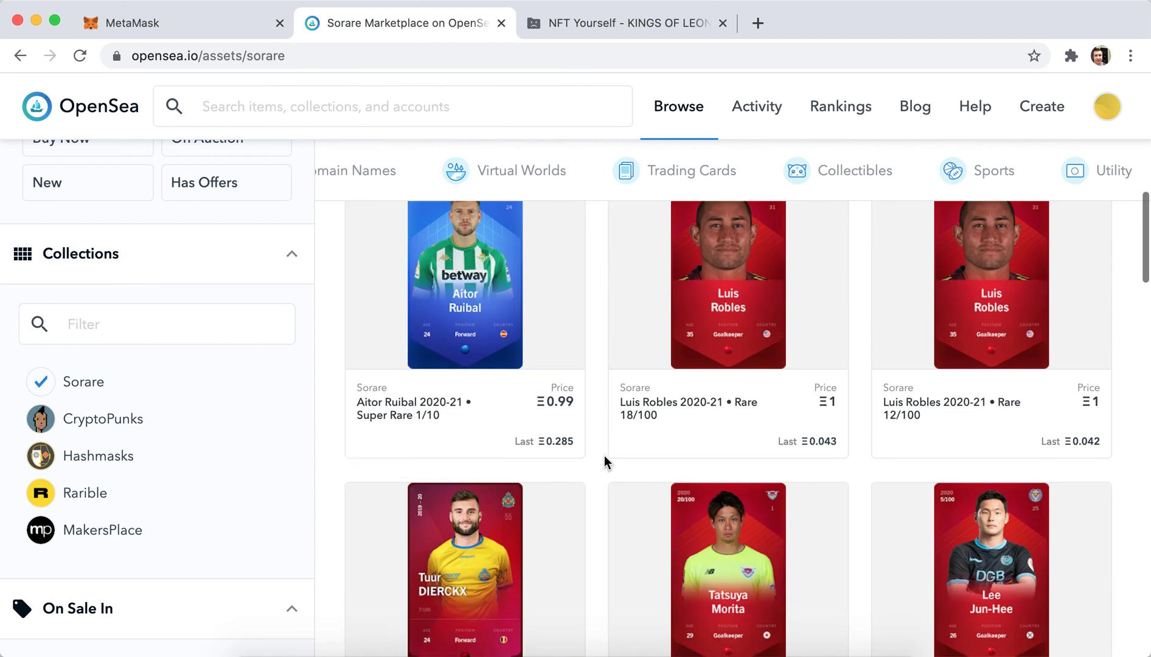
pyautogui.scroll(-3, 604, 455)
pyautogui.scroll(-1, 604, 456)
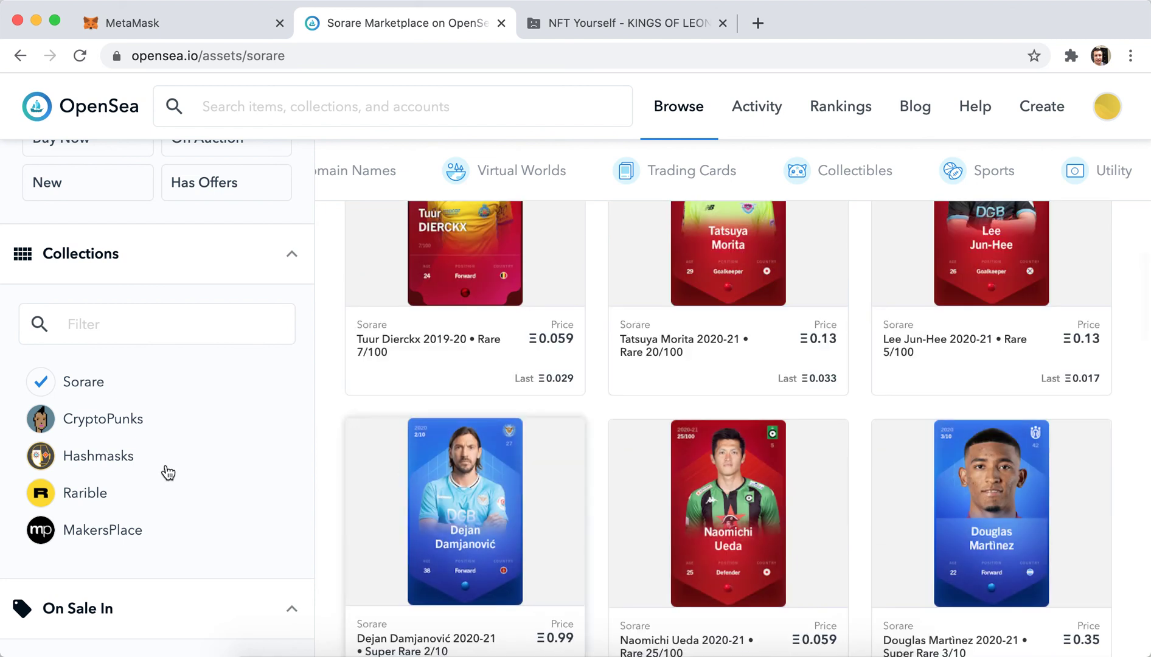
# Step: Uncheck Sorare in the Collections sidebar to list all items
pyautogui.click(83, 385)
pyautogui.scroll(-2, 83, 385)
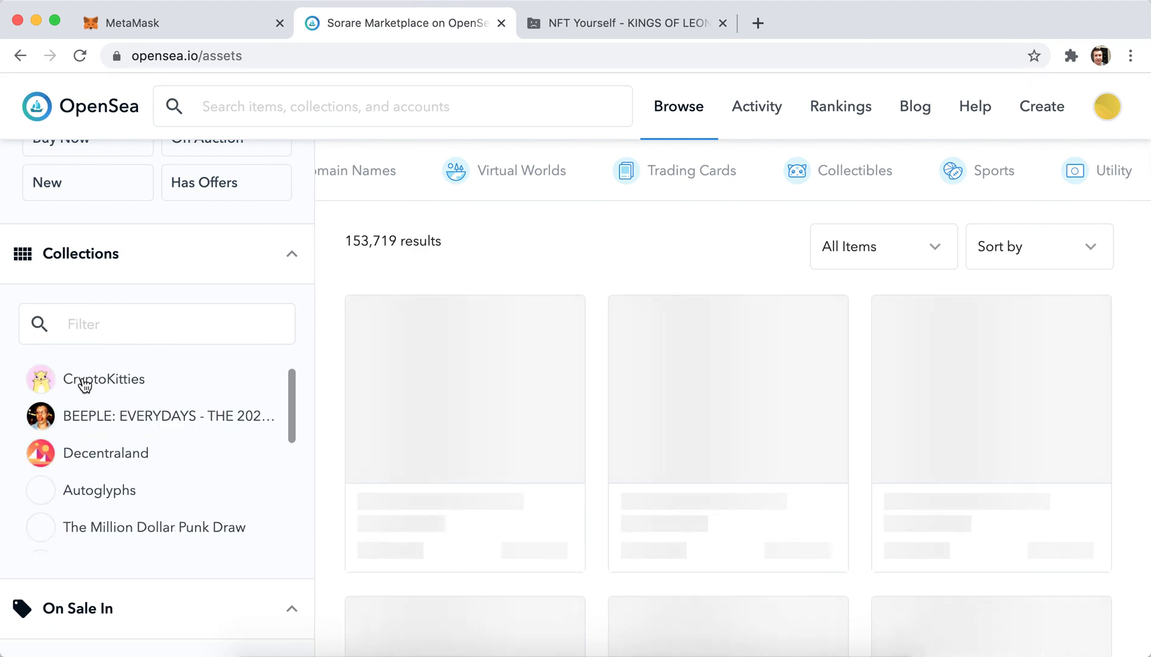
pyautogui.scroll(-1, 84, 385)
pyautogui.scroll(-3, 83, 385)
pyautogui.scroll(-3, 83, 385)
pyautogui.scroll(-1, 84, 385)
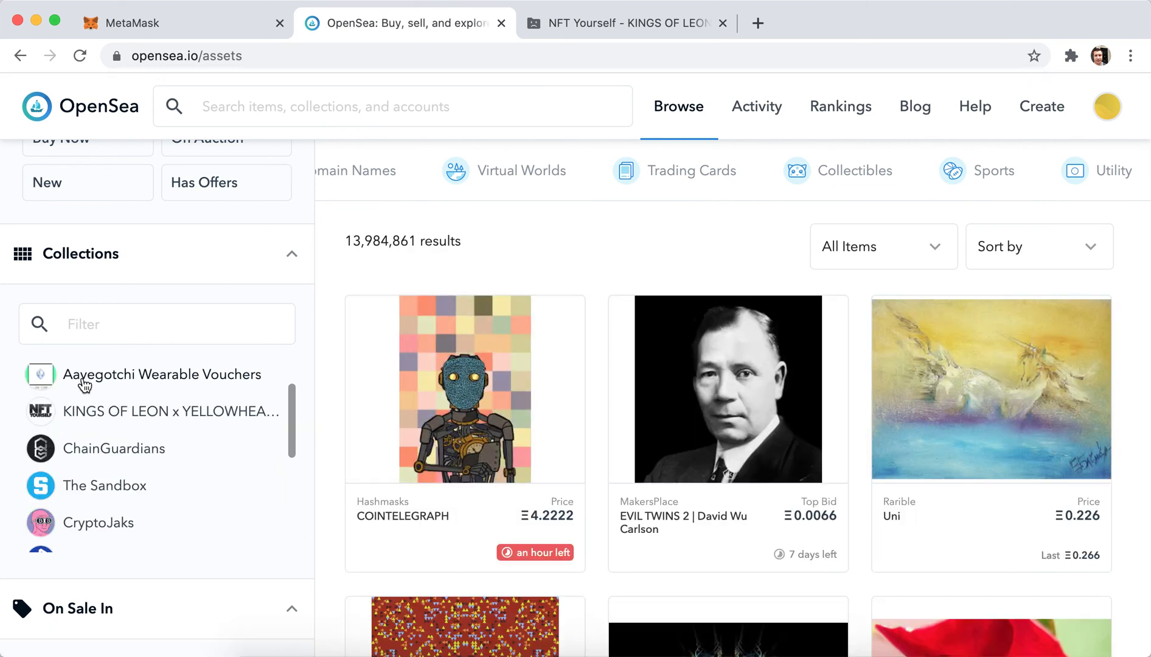
pyautogui.scroll(-3, 84, 385)
pyautogui.scroll(-3, 83, 385)
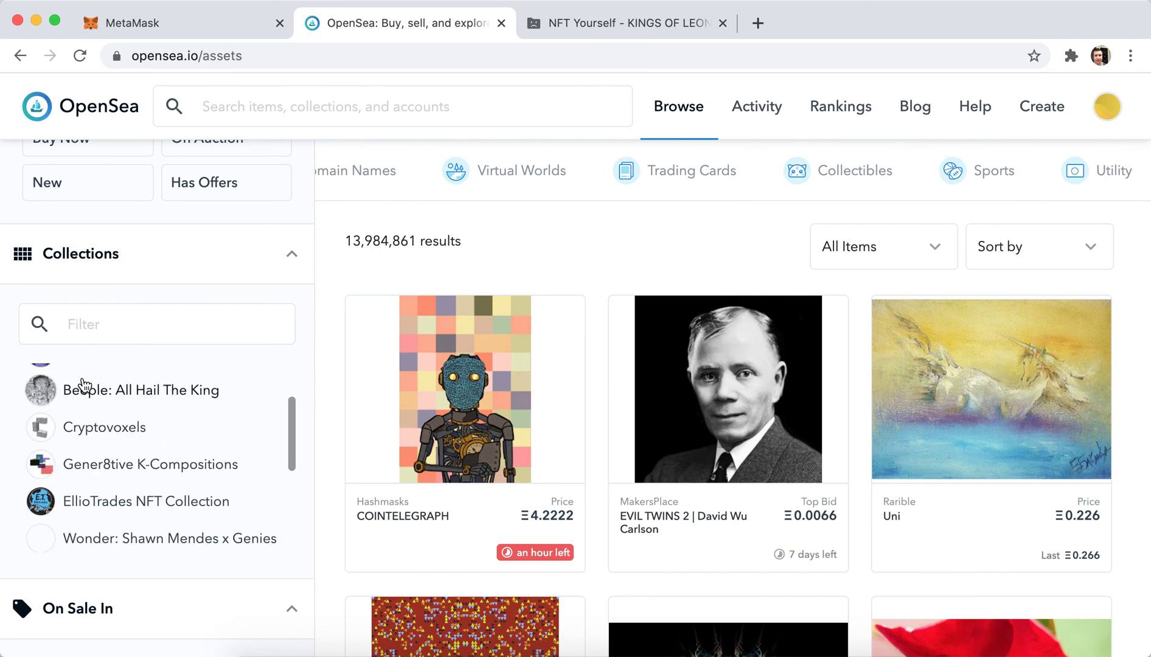